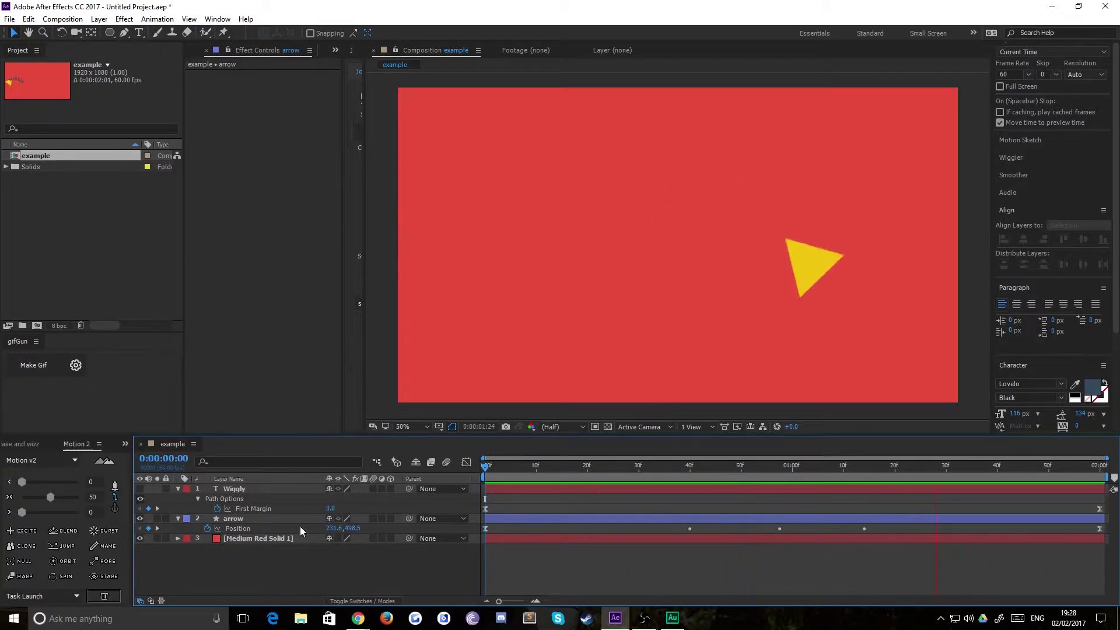
Show the Wiggly layer, hide the arrow layer, and preview the WIGGLY animation from frame 0.
left_click(140, 489)
left_click(140, 519)
left_click(482, 466)
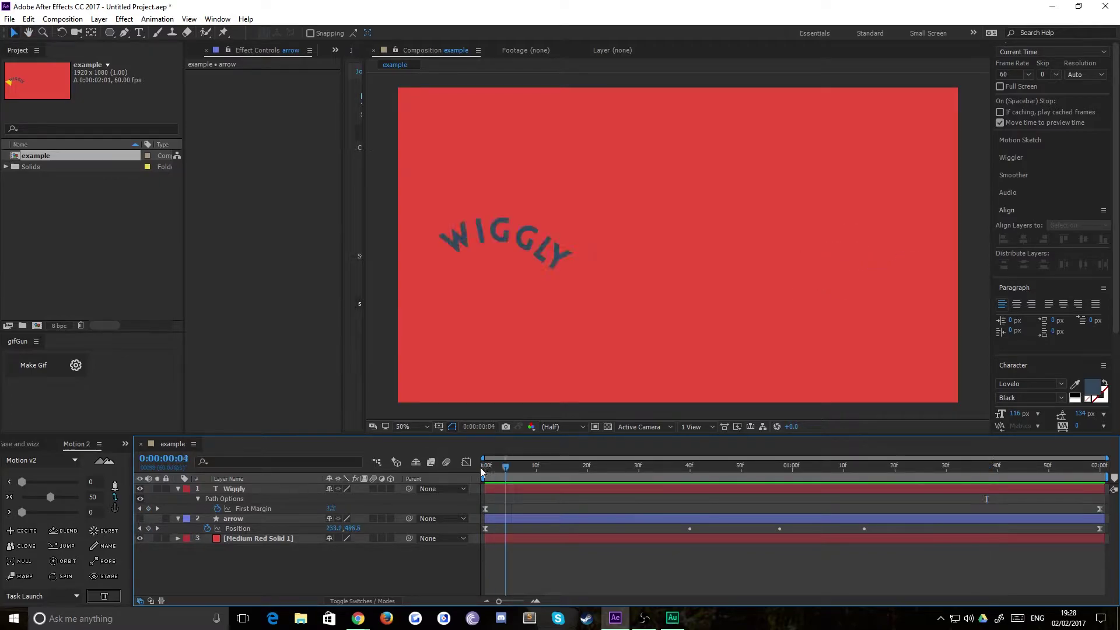
key("space")
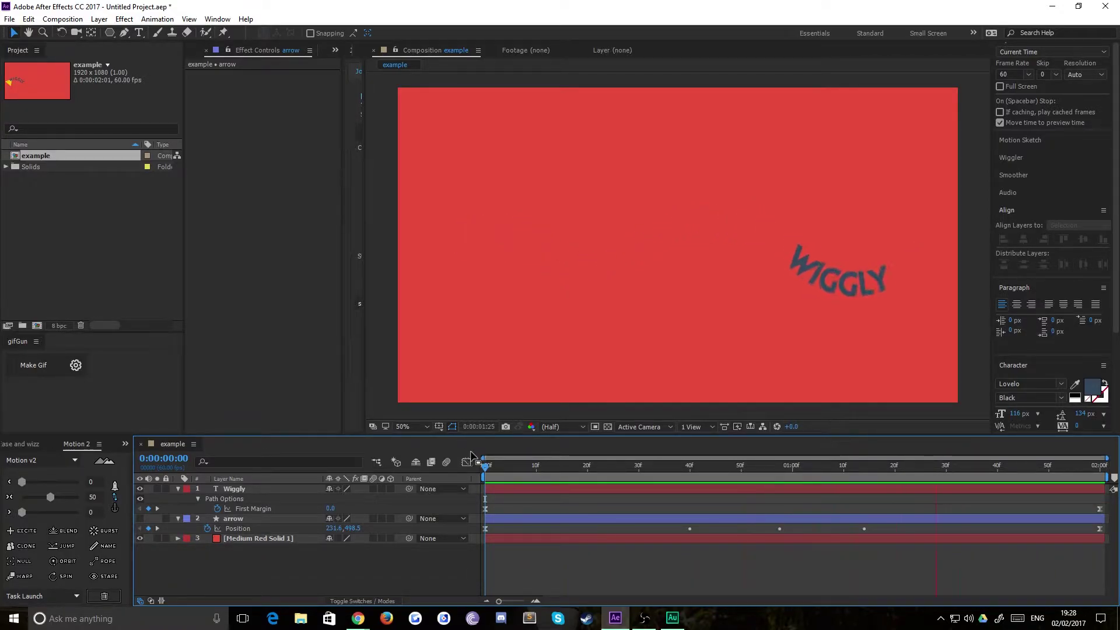
Stop the preview and create a new 1920×1080, 60 fps composition named 'tut'.
left_click_drag(500, 463, 269, 426)
left_click(38, 228)
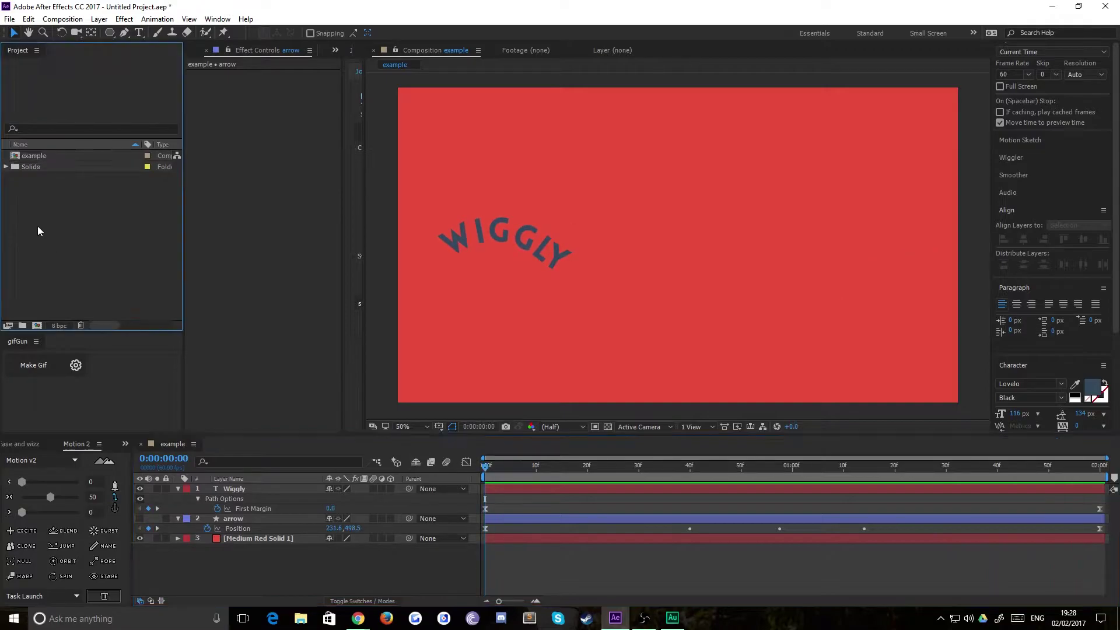
left_click(63, 19)
left_click(70, 33)
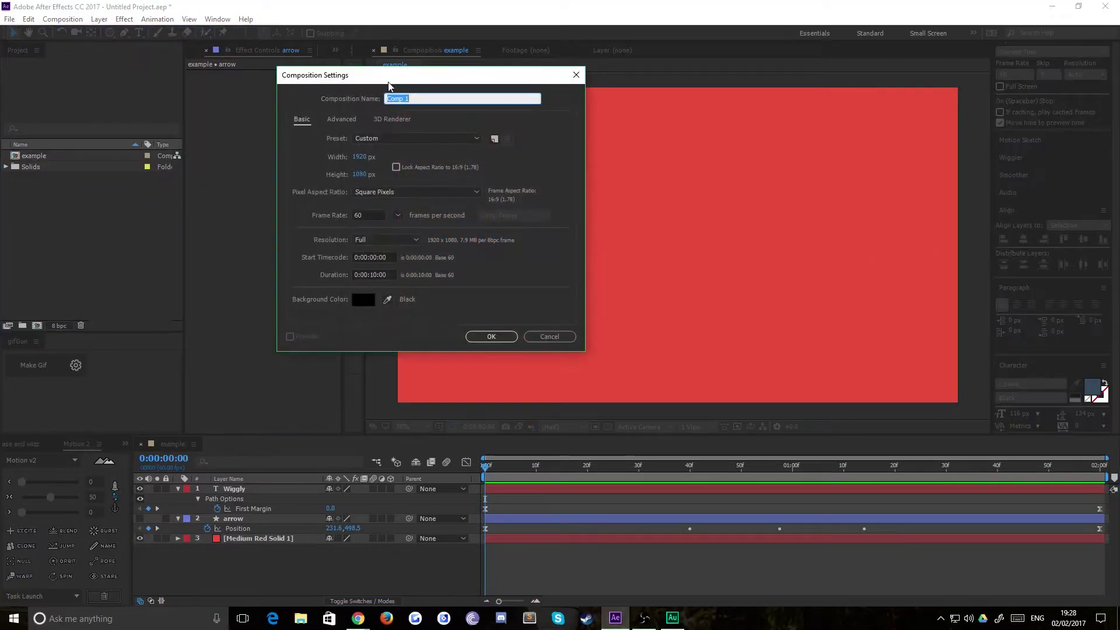
left_click_drag(404, 105, 439, 141)
type("tut")
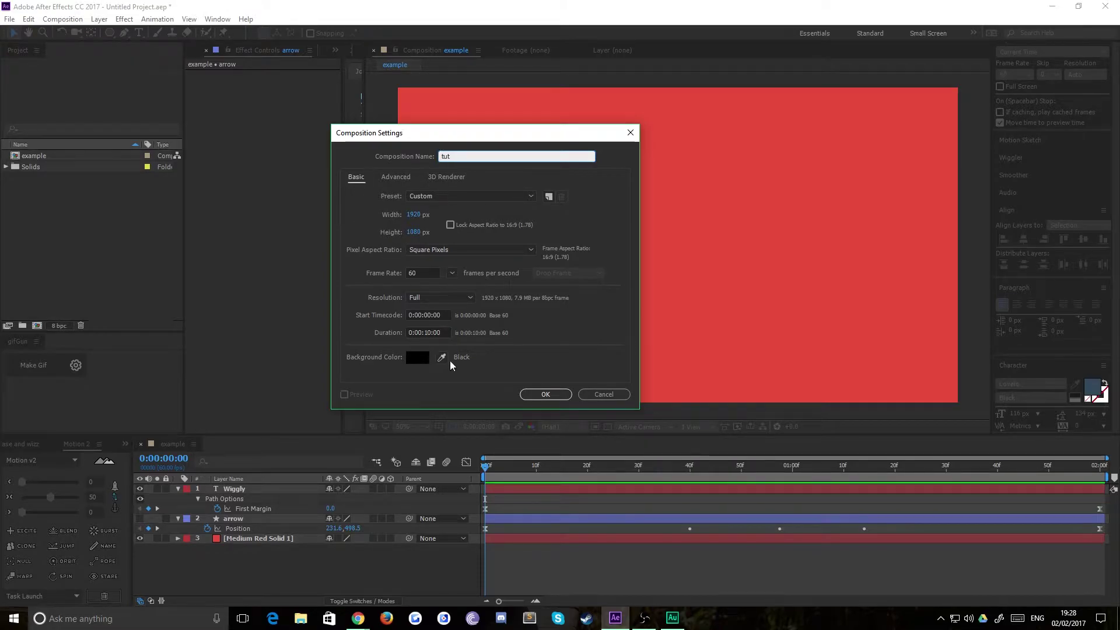
left_click(547, 395)
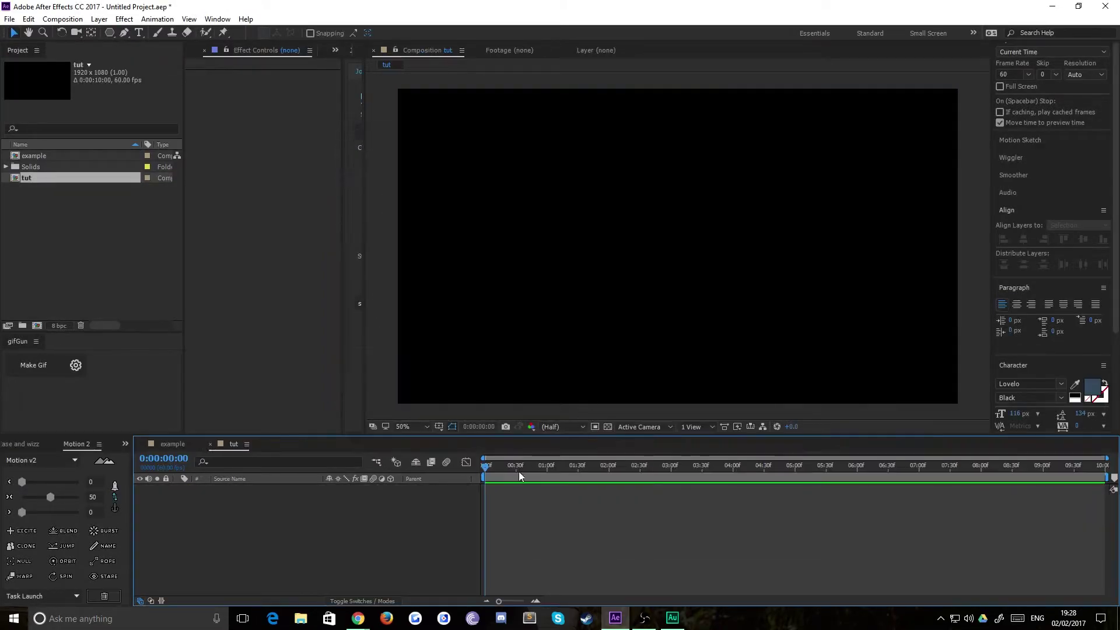
Fill the tut composition with a new Medium Red solid layer.
left_click(104, 21)
mouse_move(234, 33)
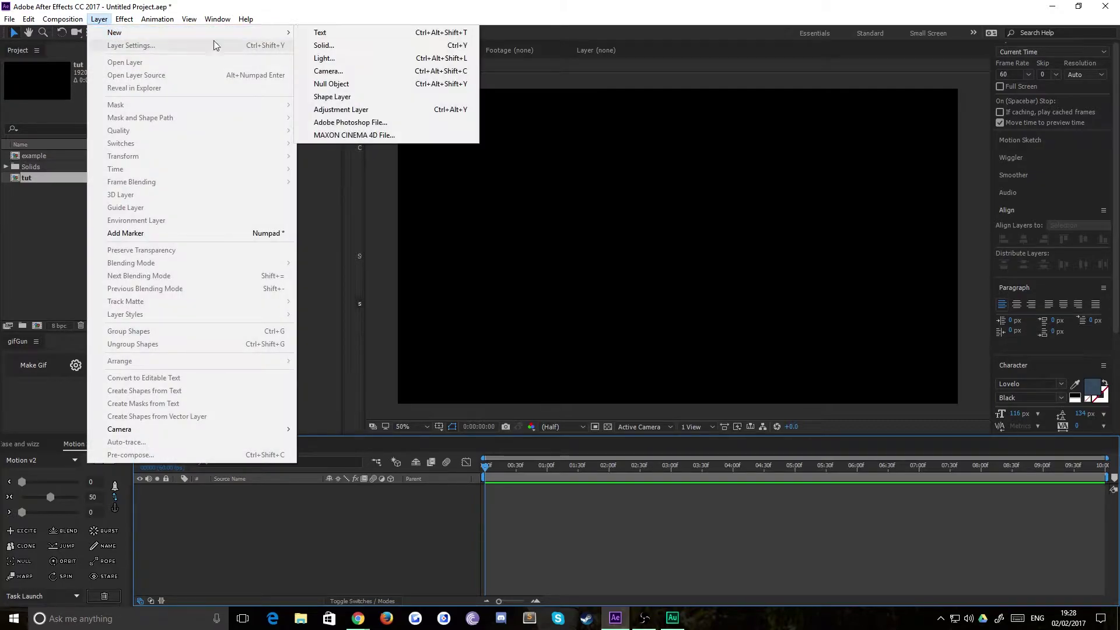
left_click(318, 46)
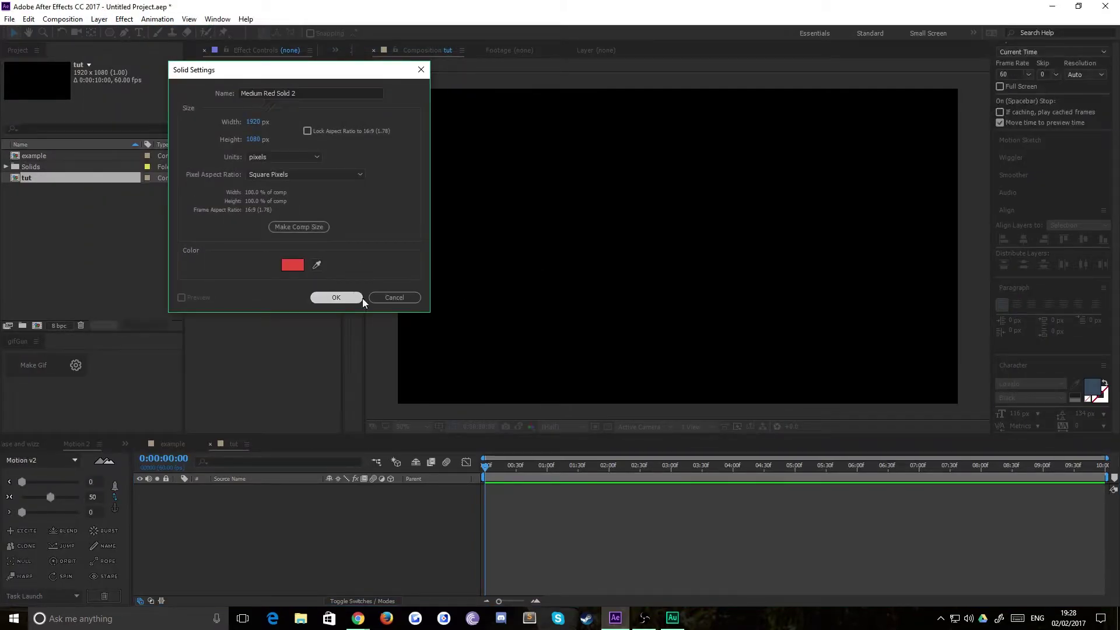
left_click(359, 300)
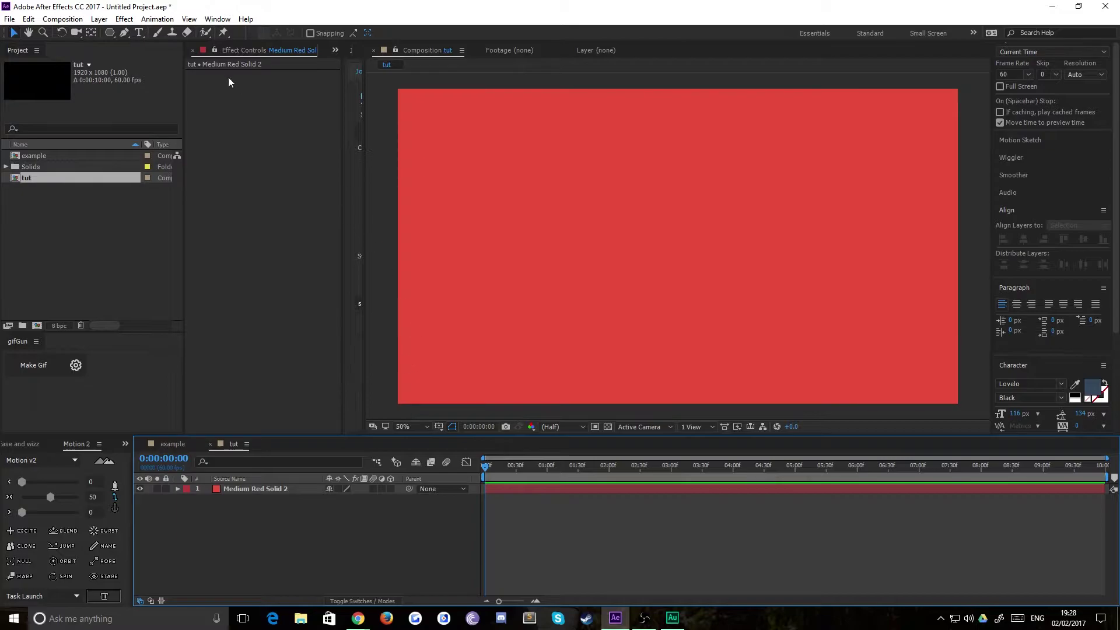
Draw a yellow five-sided polygon left of centre with the Polygon Tool.
left_click(109, 33)
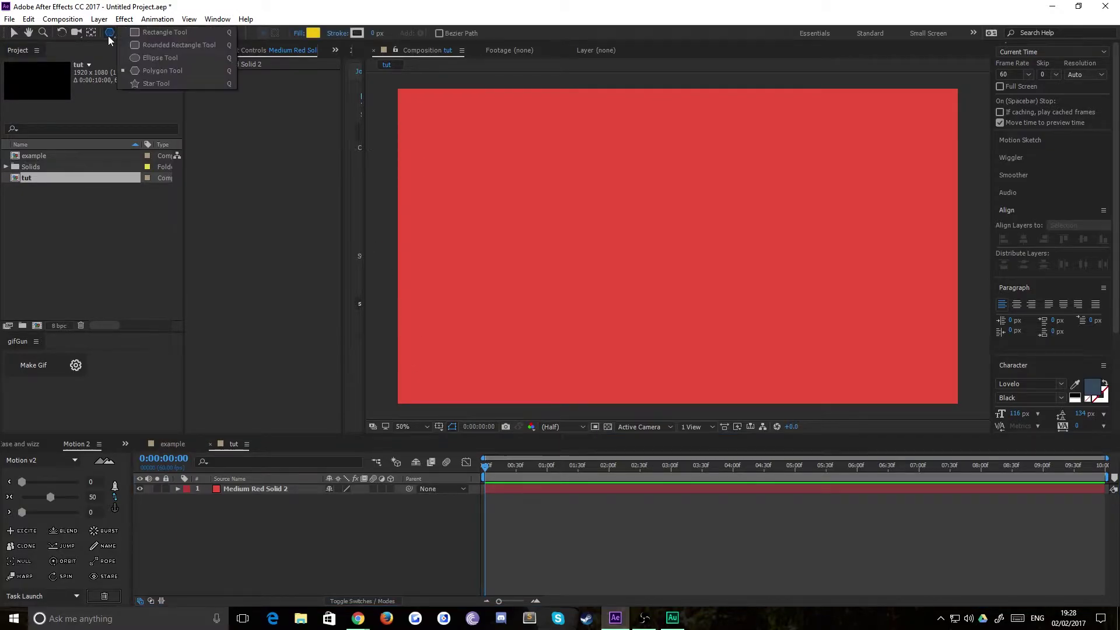
left_click(173, 71)
mouse_move(547, 262)
left_mouse_down()
mouse_move(557, 260)
mouse_move(547, 225)
mouse_move(530, 229)
left_mouse_up()
key("Up")
key("Up")
key("Up")
key("Down")
key("v")
Centre the pentagon's anchor point and move the shape up and to the left.
left_click(519, 272)
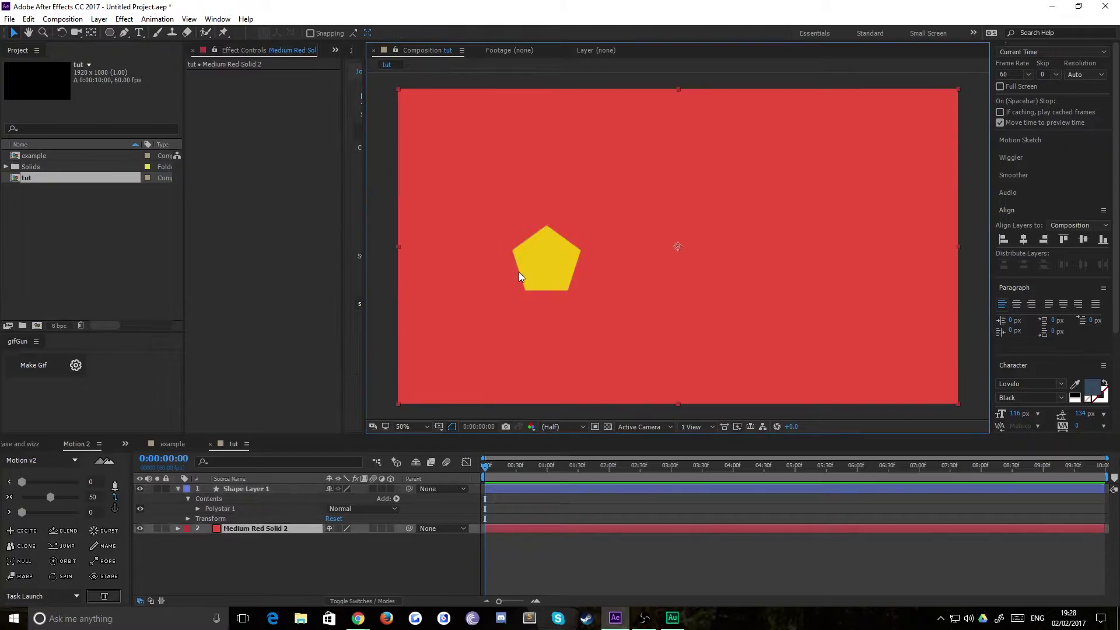
left_click(234, 490)
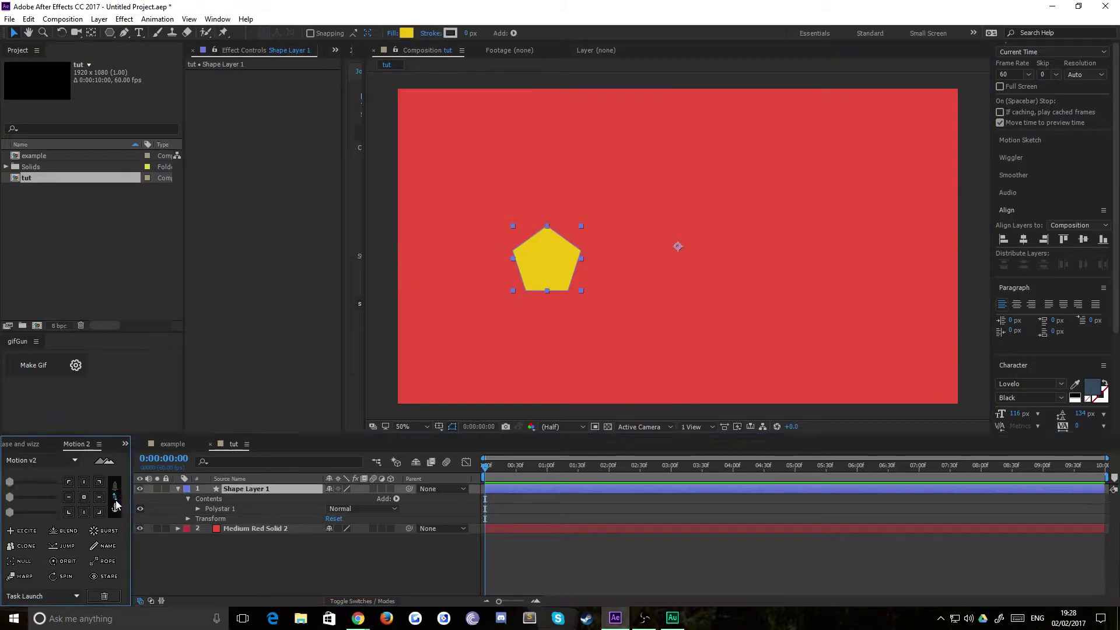
left_click(86, 496)
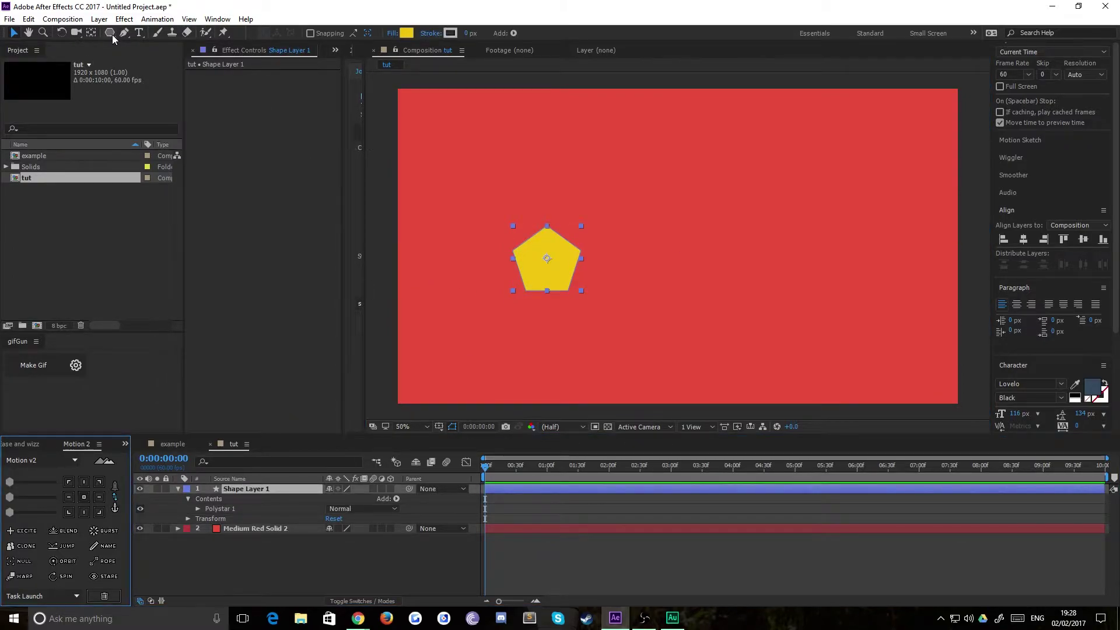
left_click(91, 33)
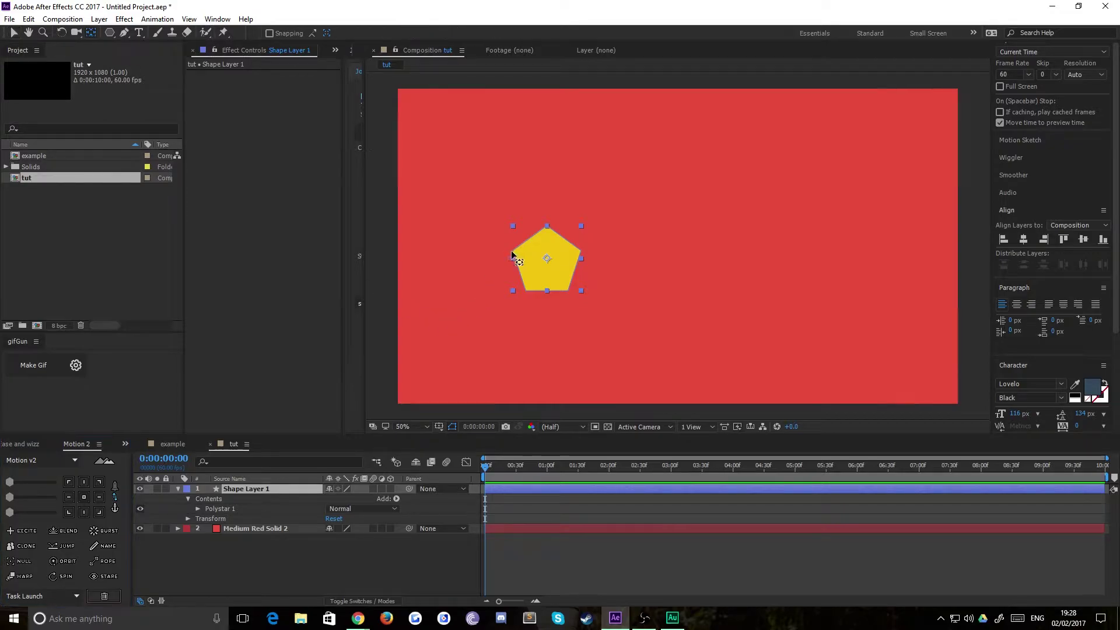
left_click_drag(546, 260, 546, 264)
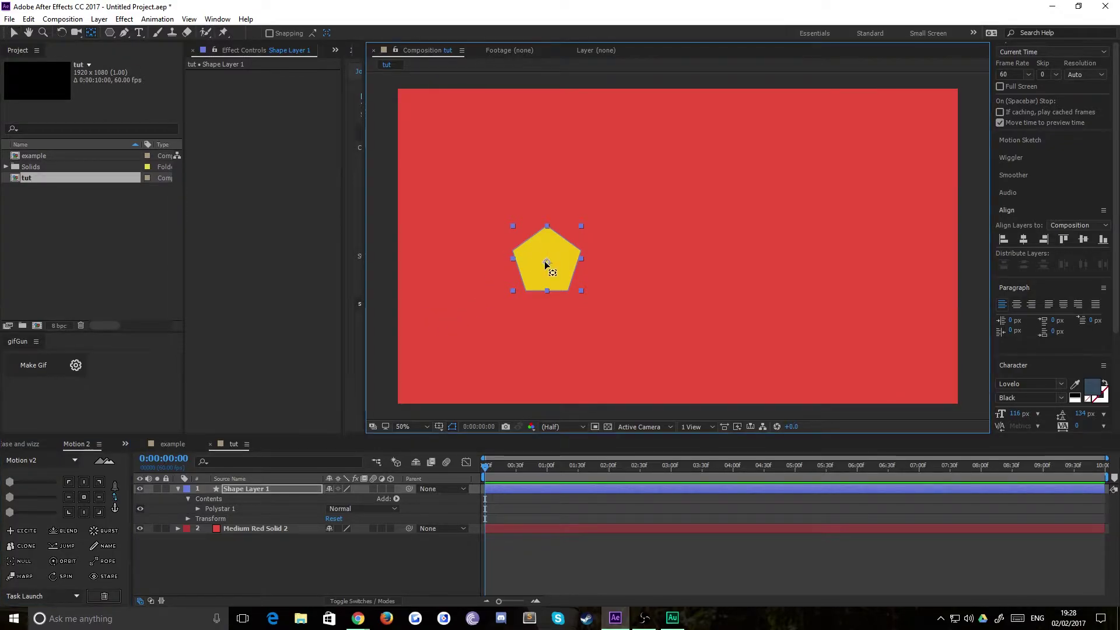
left_click(11, 34)
left_click_drag(533, 263, 484, 254)
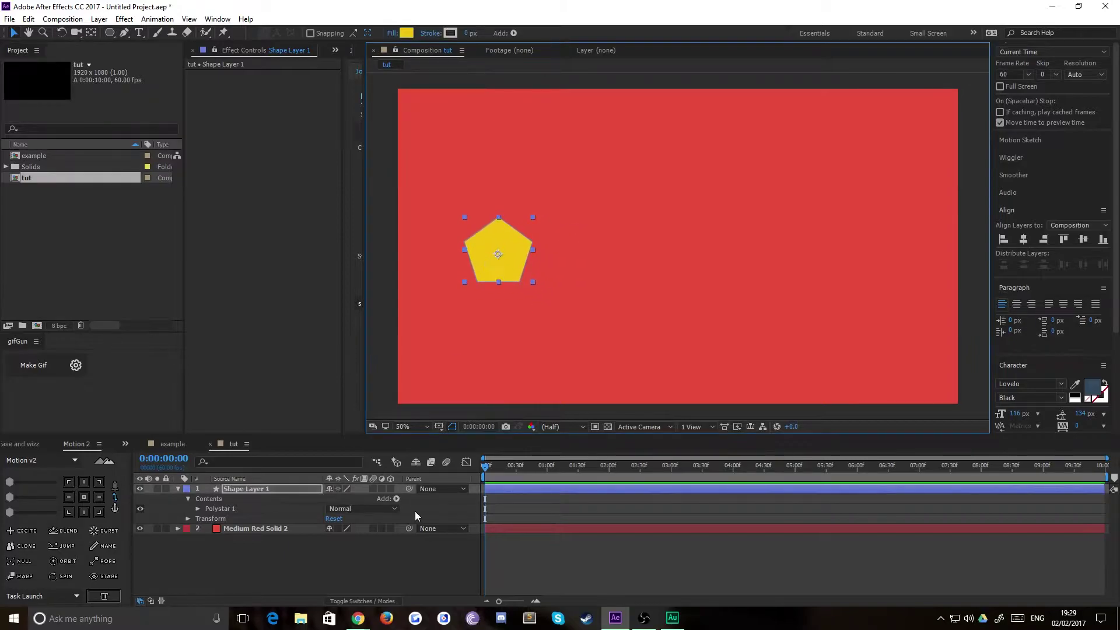
Draw a wavy Bezier mask on Shape Layer 1 from the pentagon's centre toward the right edge.
left_click(326, 579)
left_click(253, 490)
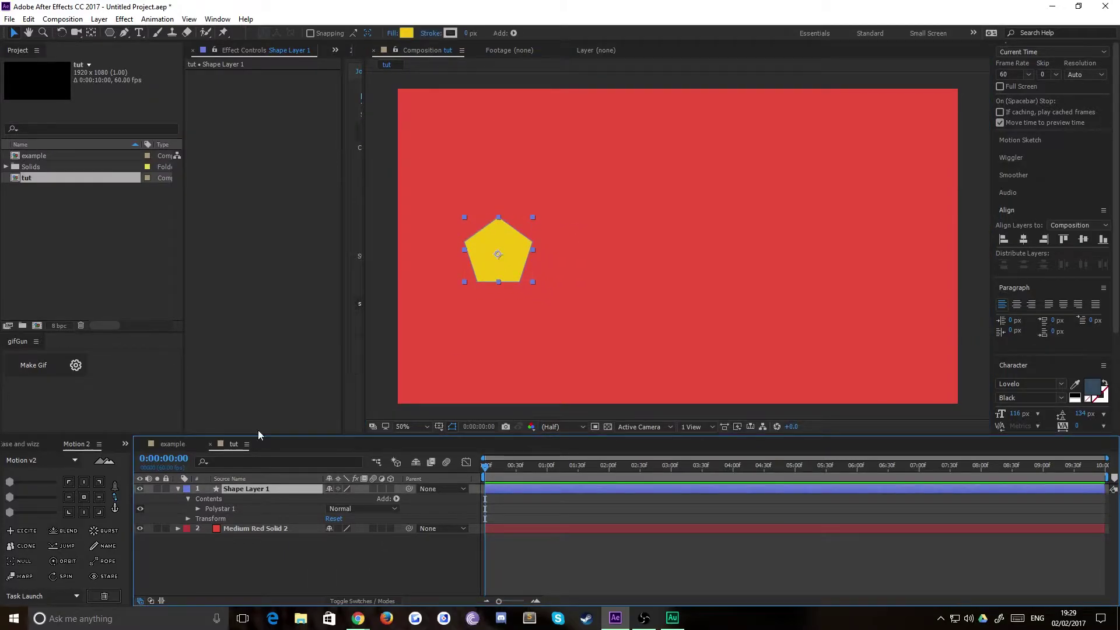
left_click(122, 35)
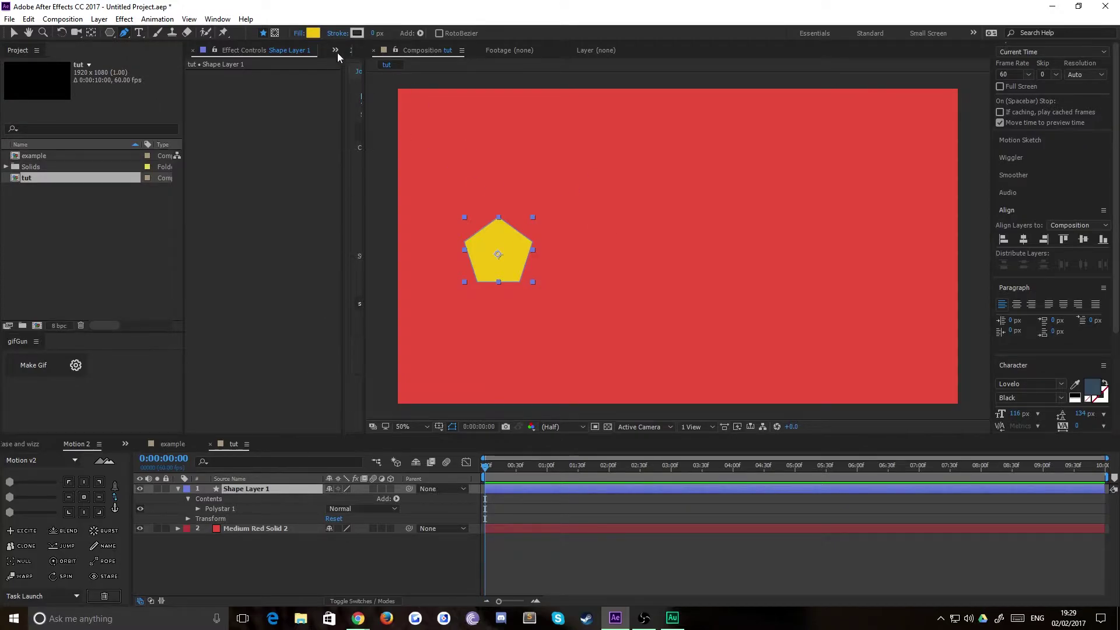
left_click(274, 33)
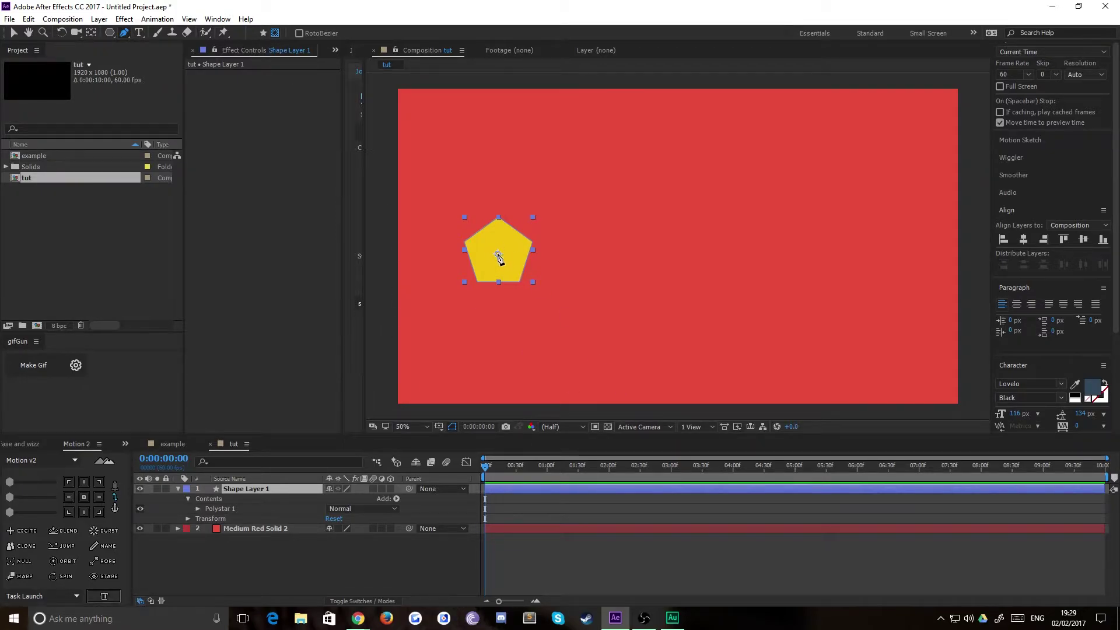
left_click(497, 255)
left_click_drag(599, 254, 652, 298)
left_click(727, 257)
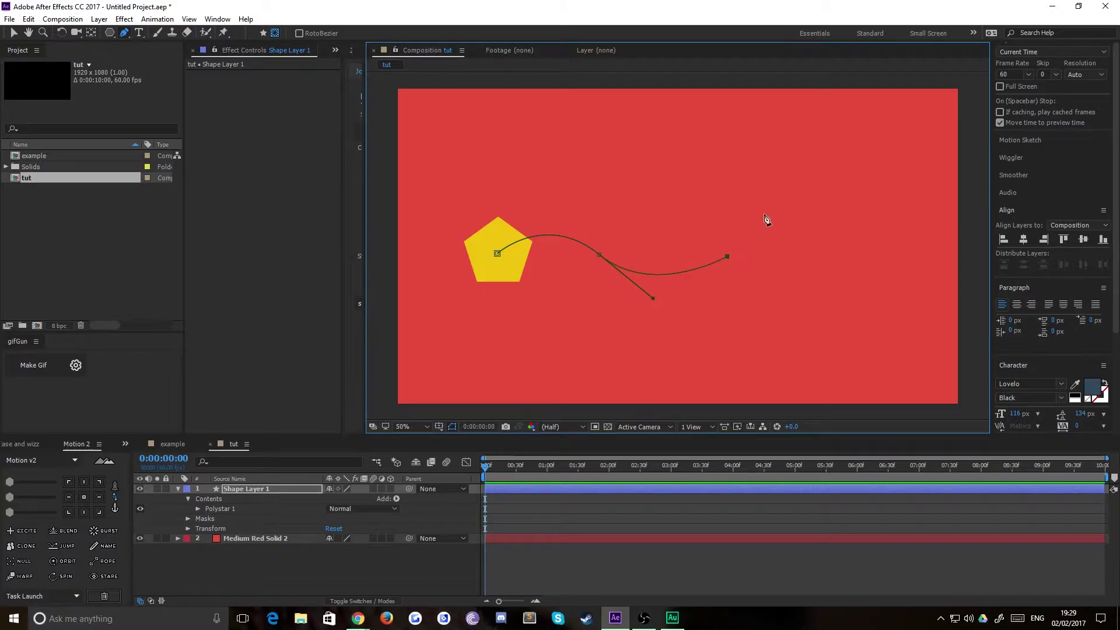
left_click_drag(909, 261, 999, 332)
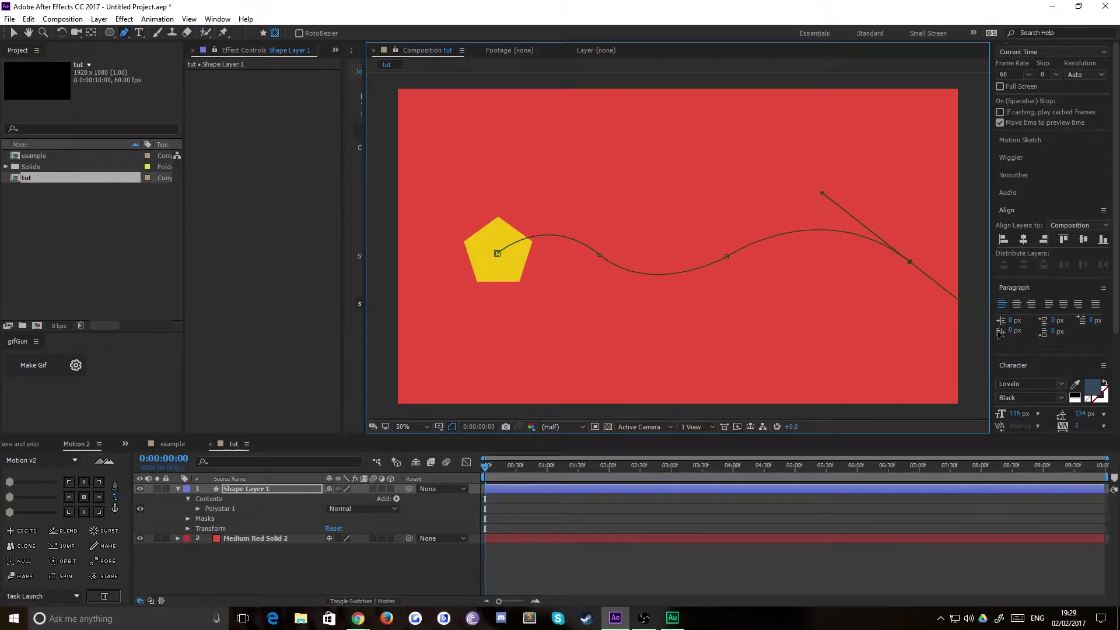
left_click(16, 33)
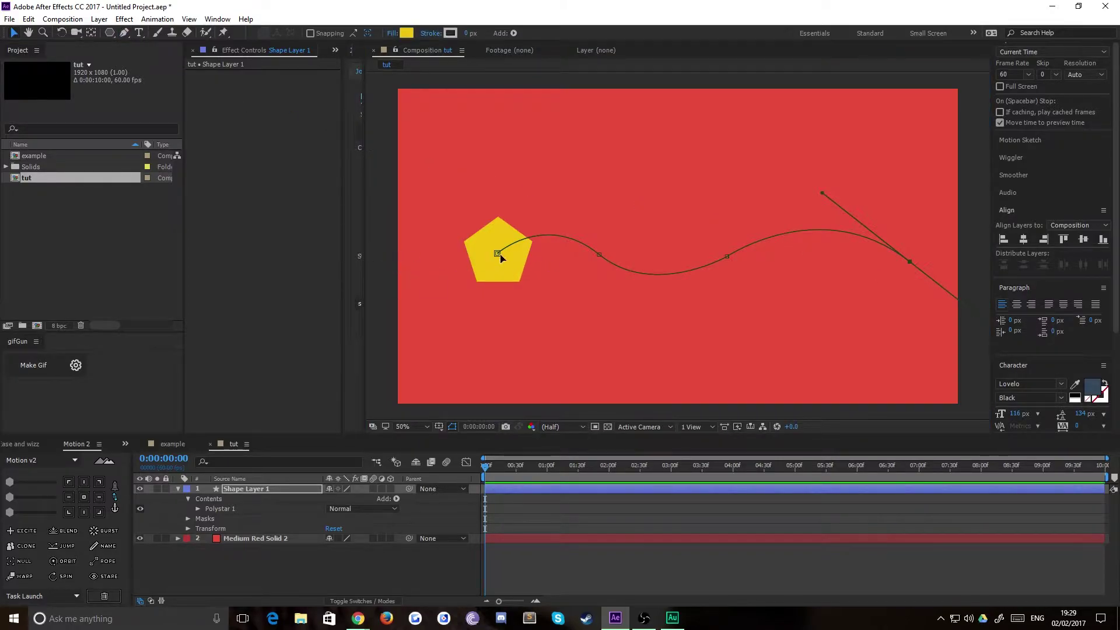
left_click(702, 296)
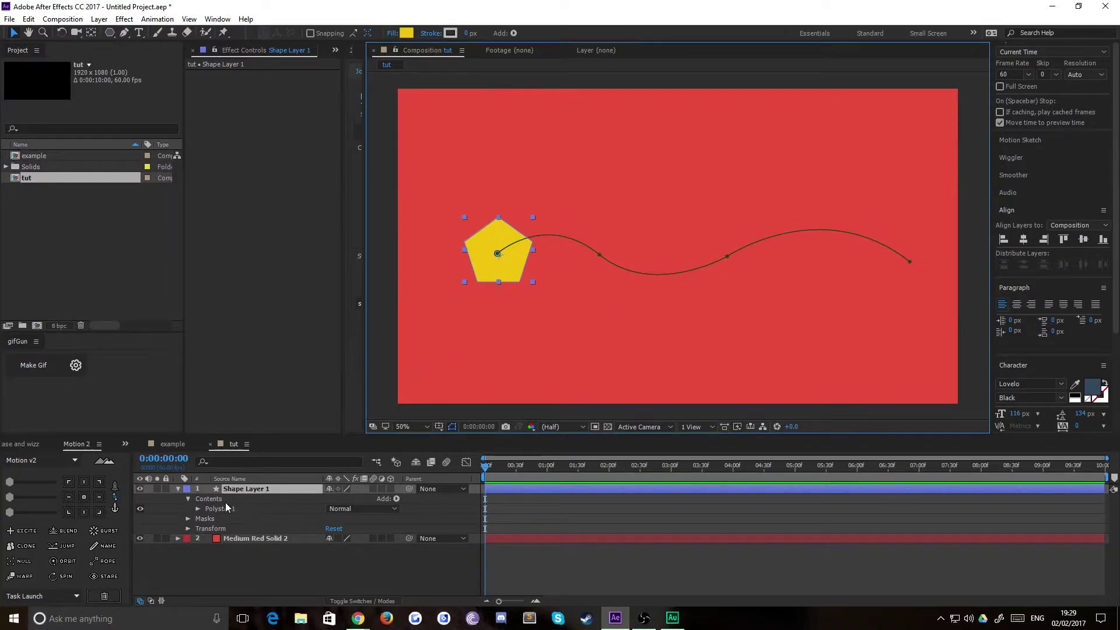
Cut Mask 1's wavy Mask Path off the pentagon's shape layer.
left_click(203, 517)
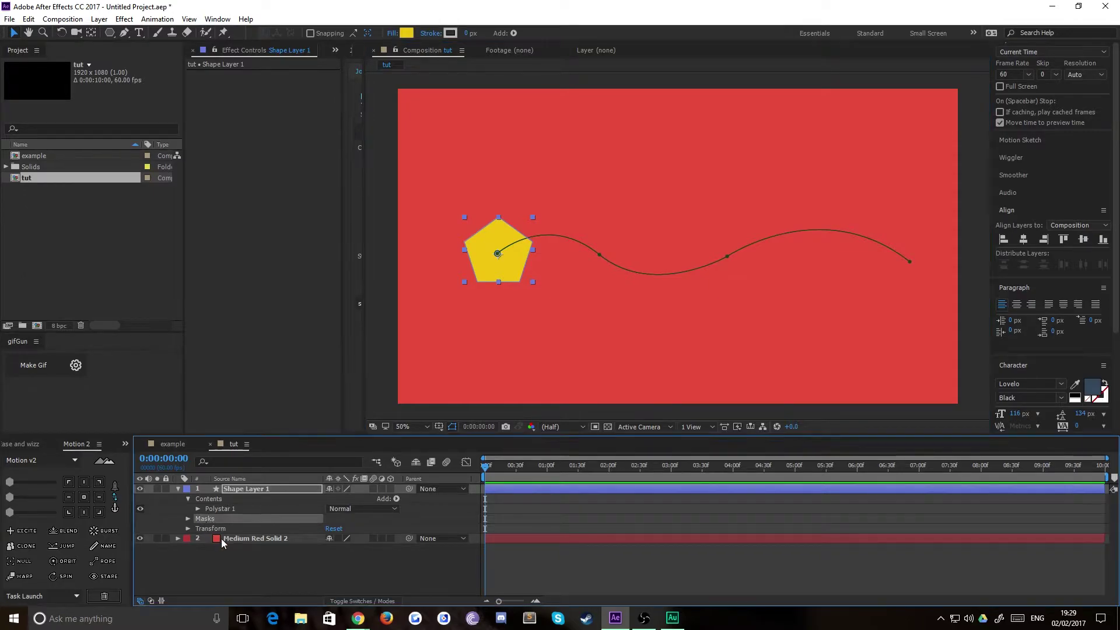
left_click(188, 517)
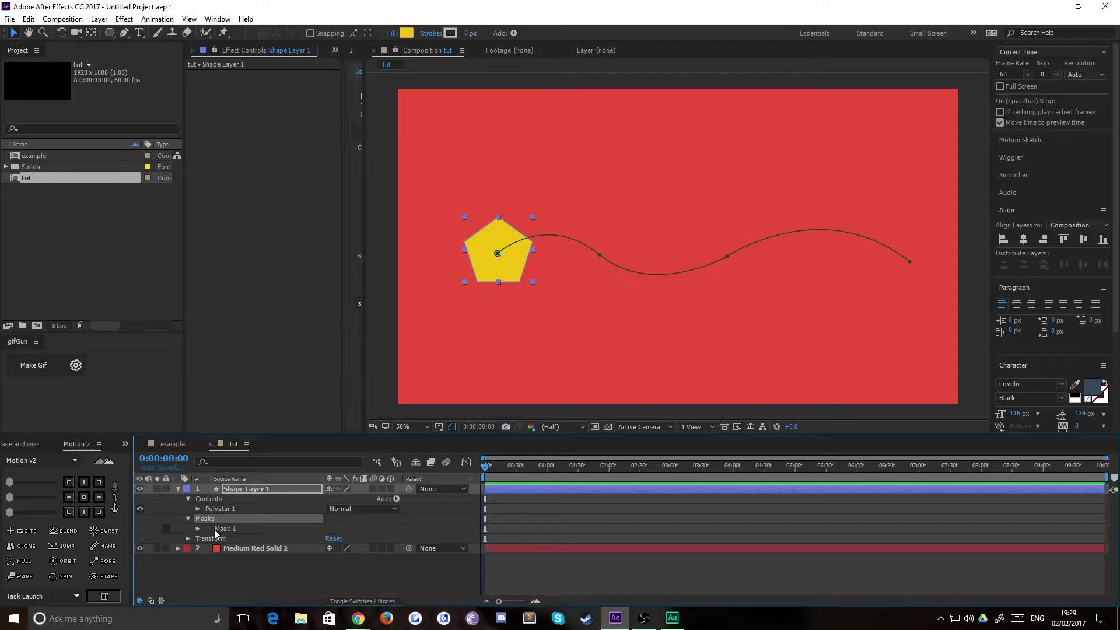
left_click(199, 528)
left_click(240, 539)
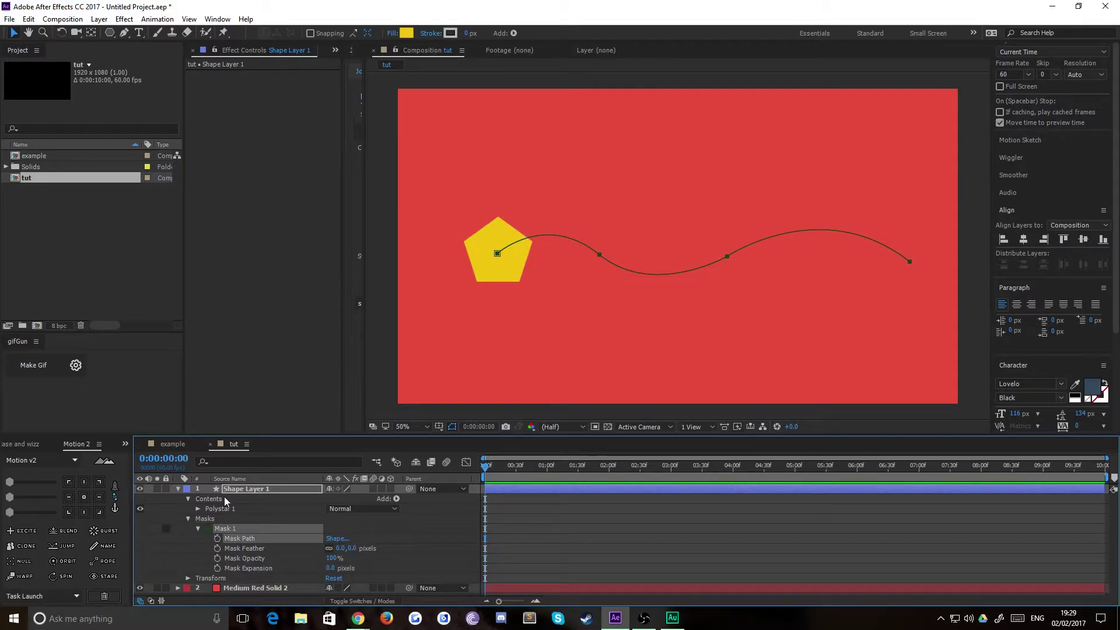
key("Delete")
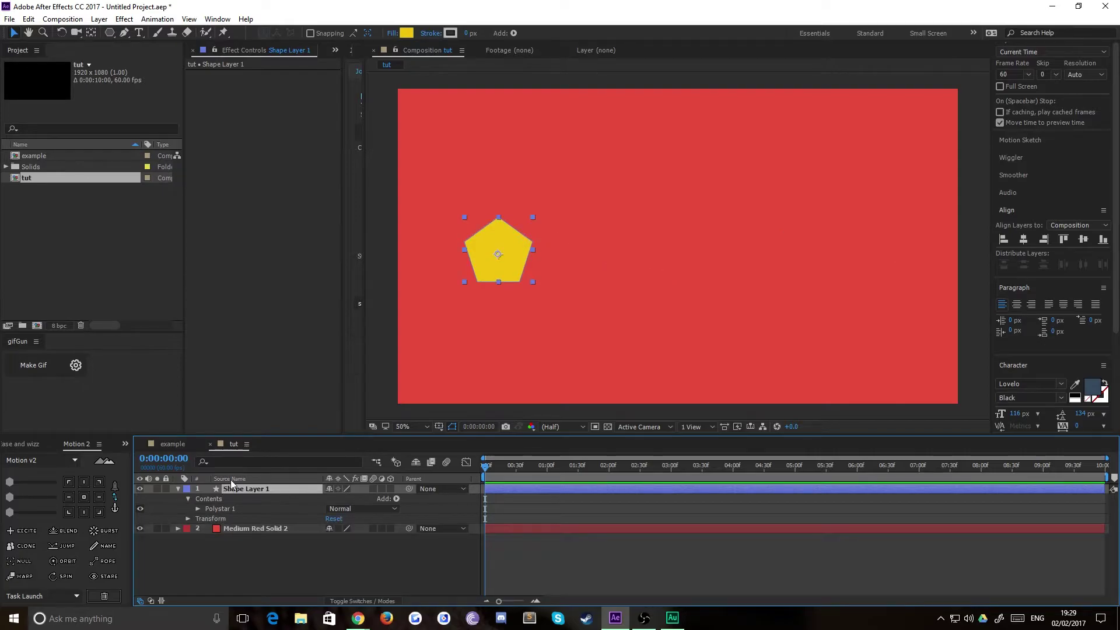
left_click(28, 19)
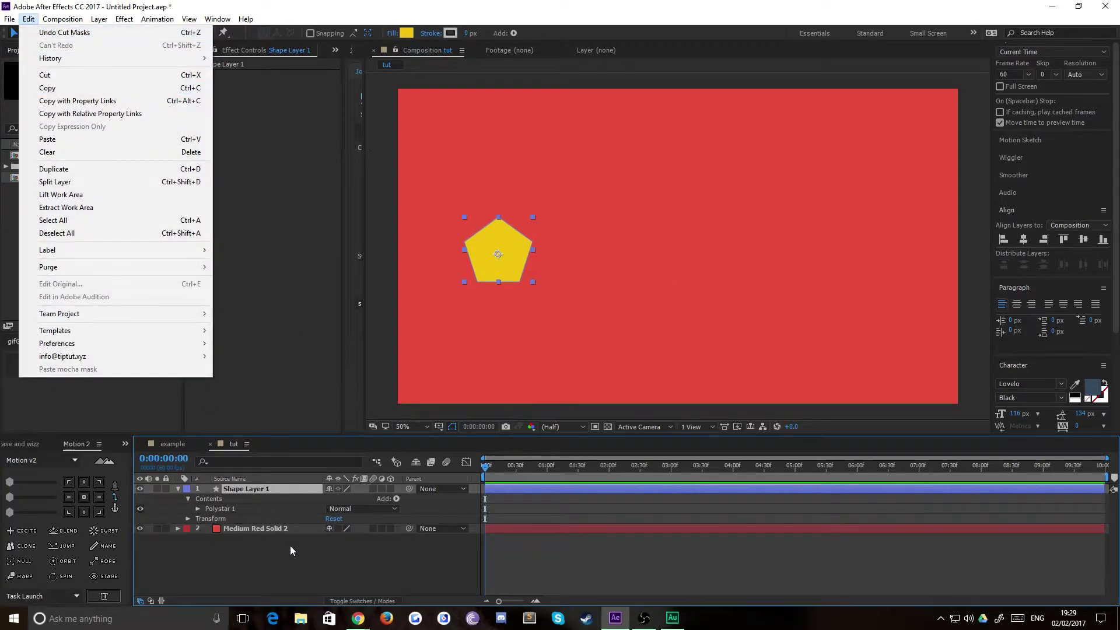
left_click(242, 568)
Rename the shape layer to 'pent' and reveal only its Position property.
left_click(243, 490)
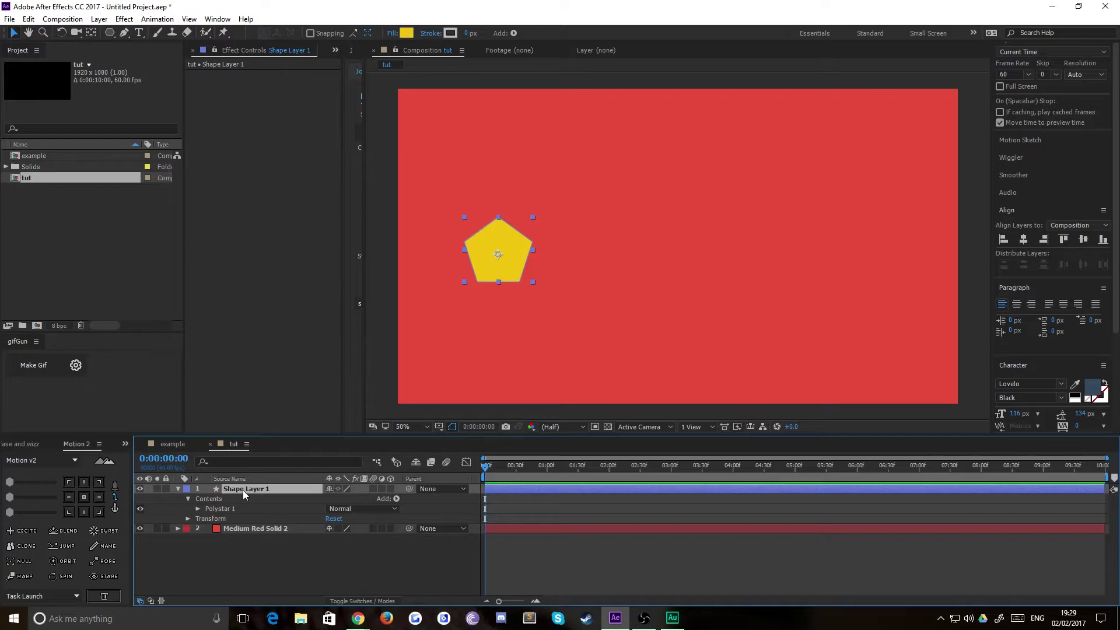
key("Return")
type("p")
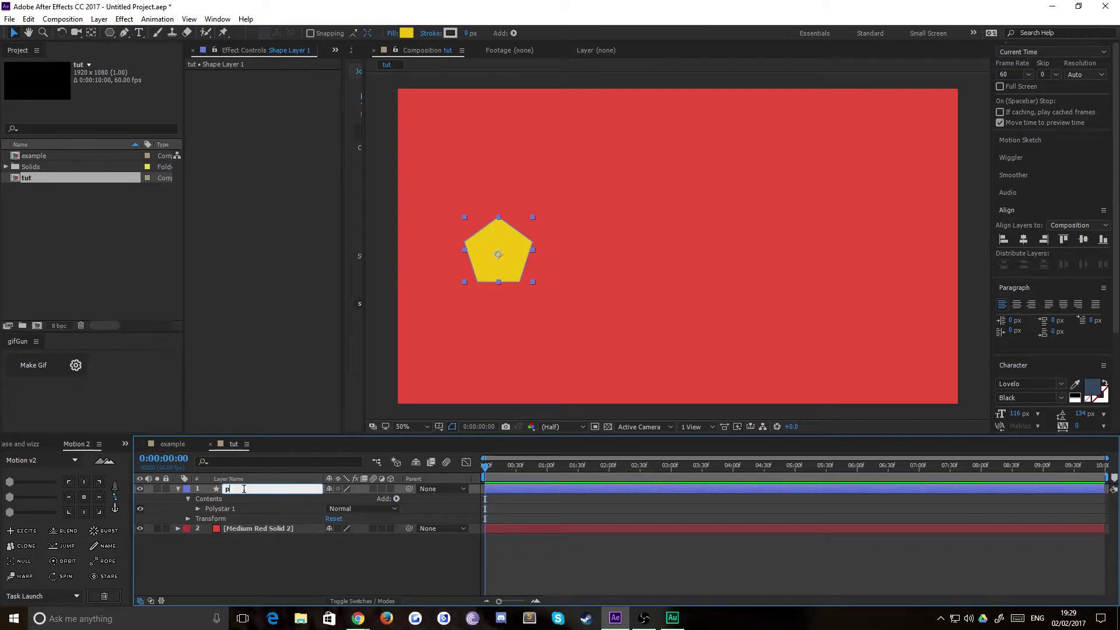
type("ent")
key("Return")
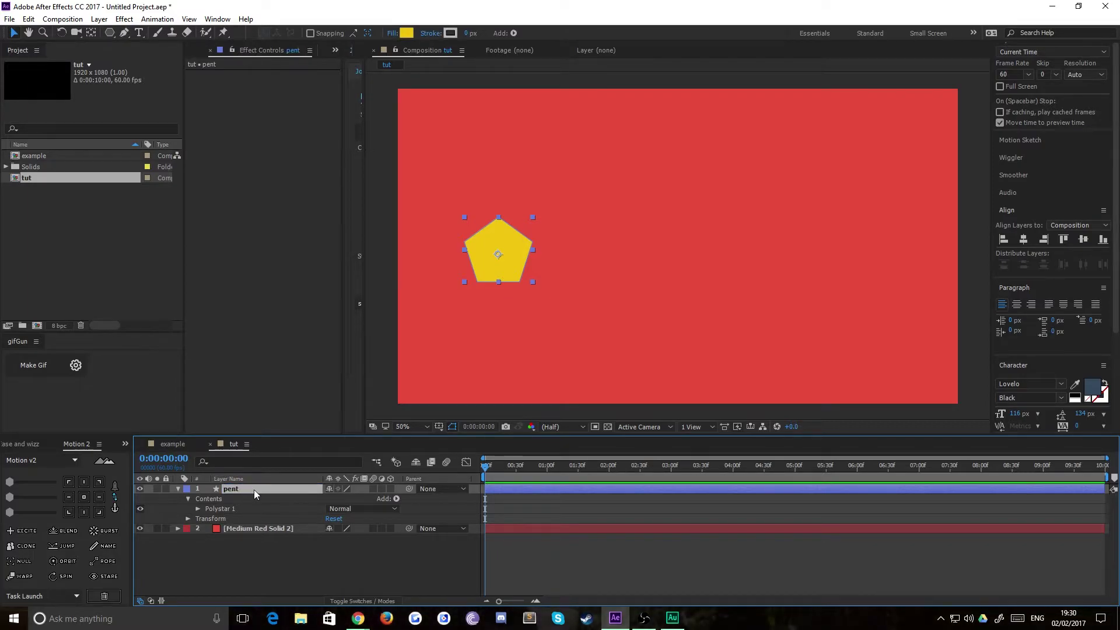
key("p")
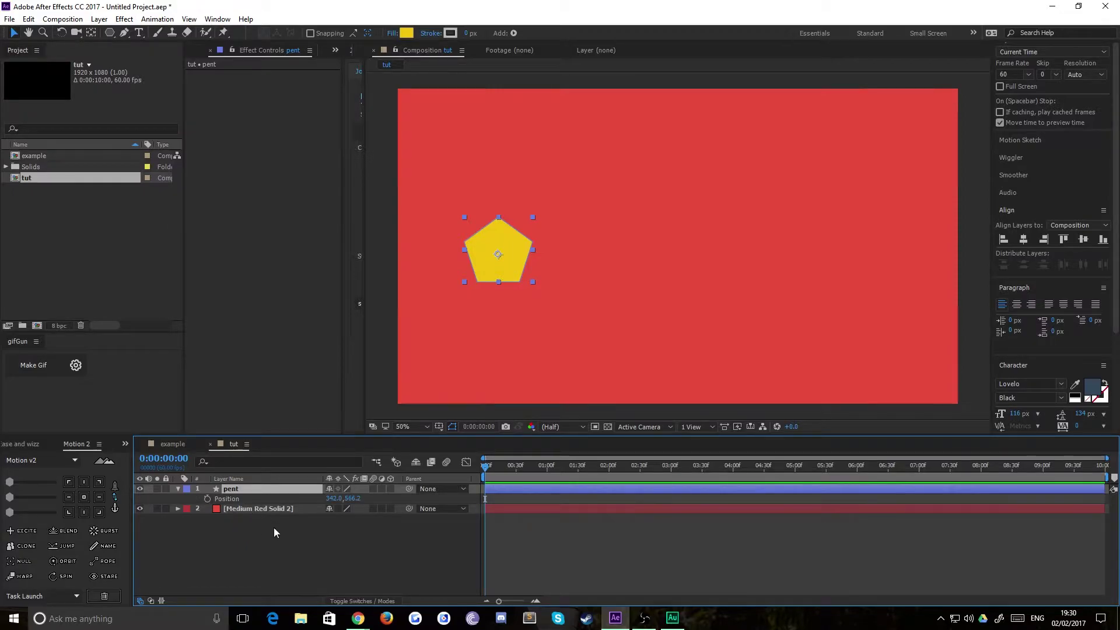
key("Return")
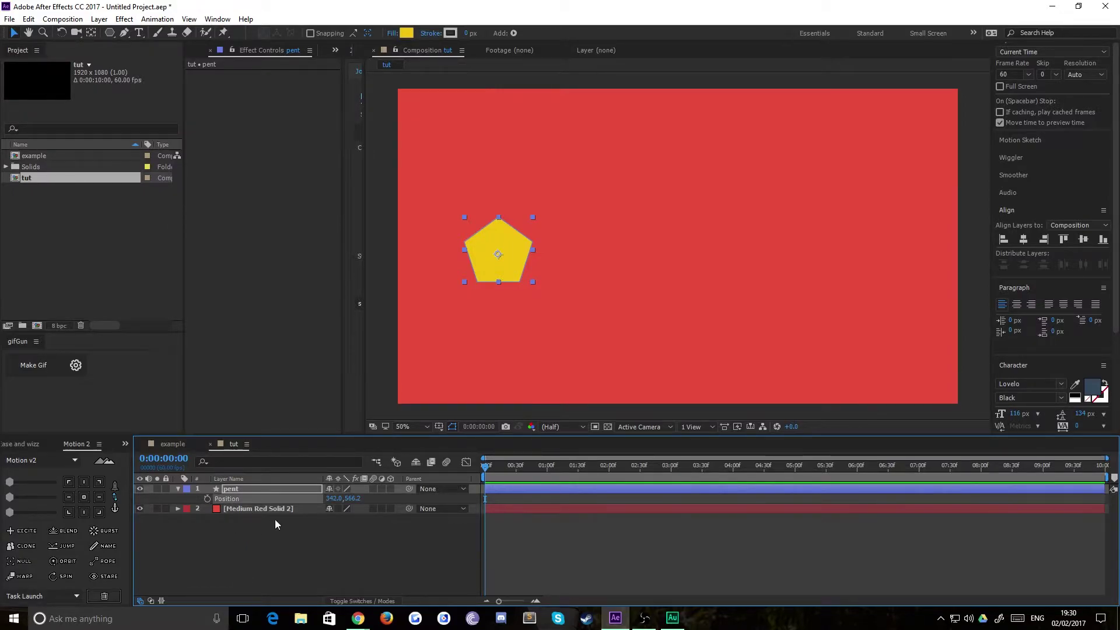
Paste the wavy path into pent's Position as keyframes and scrub to check the motion.
left_click(28, 18)
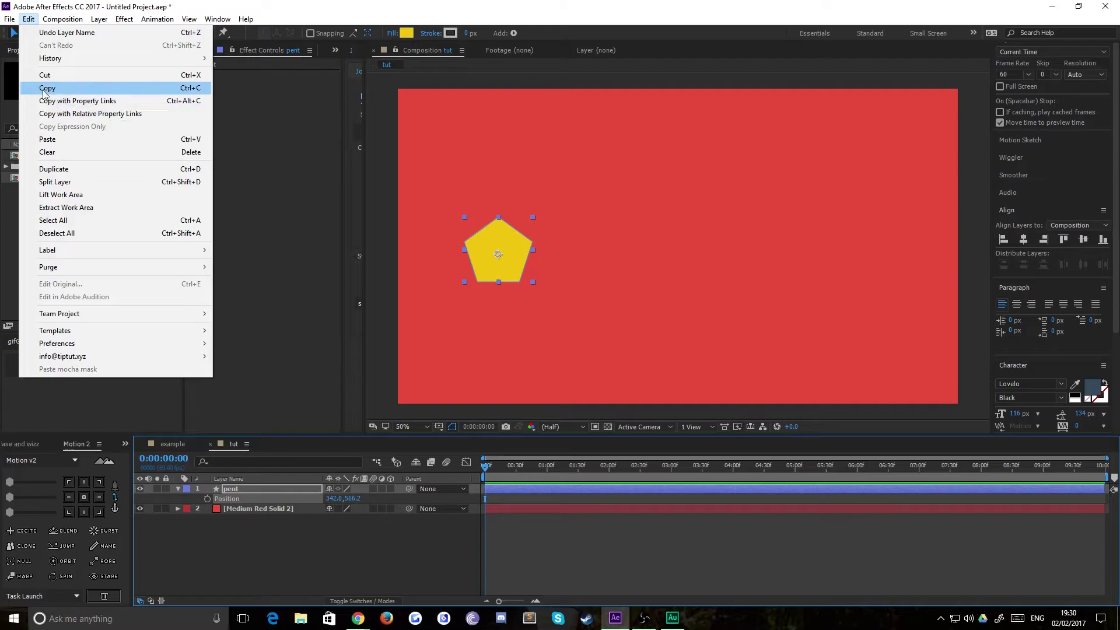
left_click(46, 139)
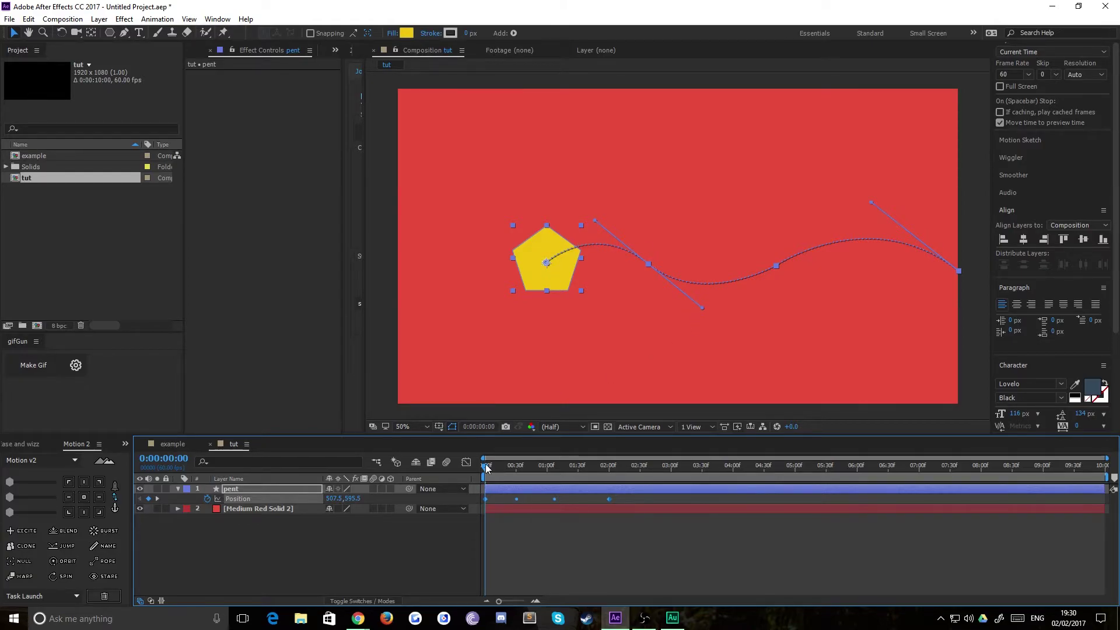
mouse_move(486, 467)
left_mouse_down()
mouse_move(609, 465)
mouse_move(486, 464)
left_mouse_up()
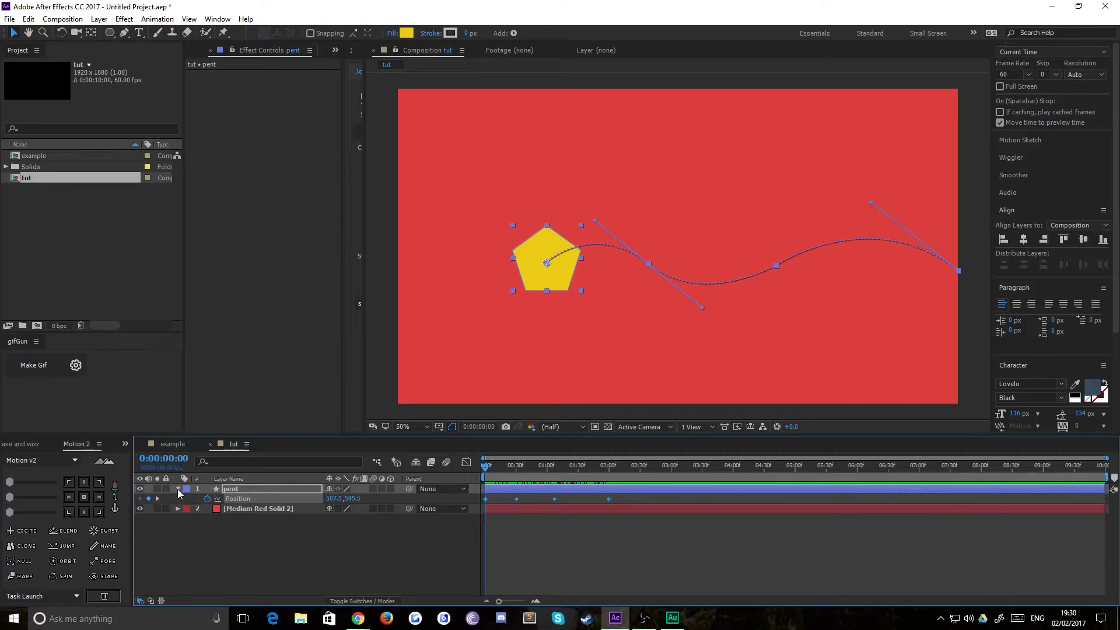
left_click(178, 489)
Twirl open pent's Contents and Polystar 1 groups and select its Transform group.
left_click(178, 490)
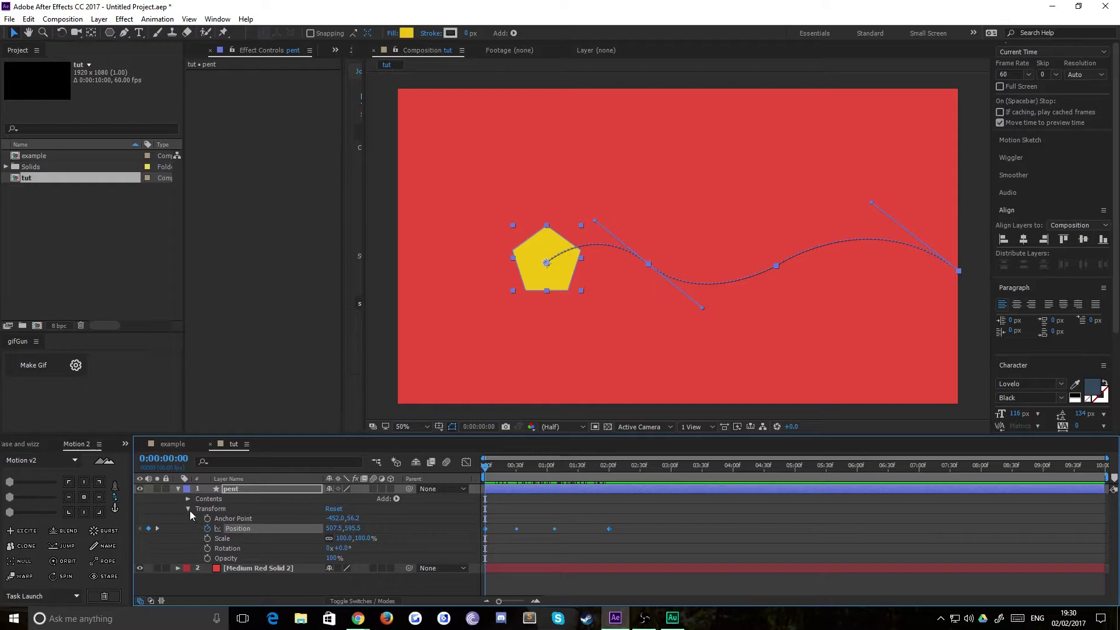
left_click(188, 499)
left_click(198, 509)
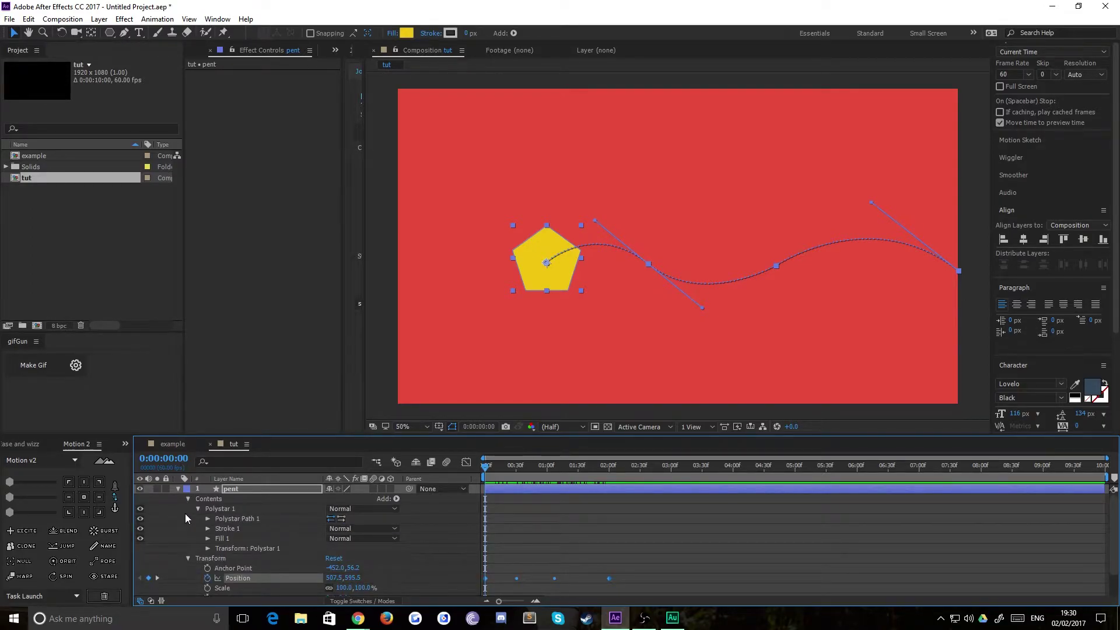
scroll(231, 551, "down", 1)
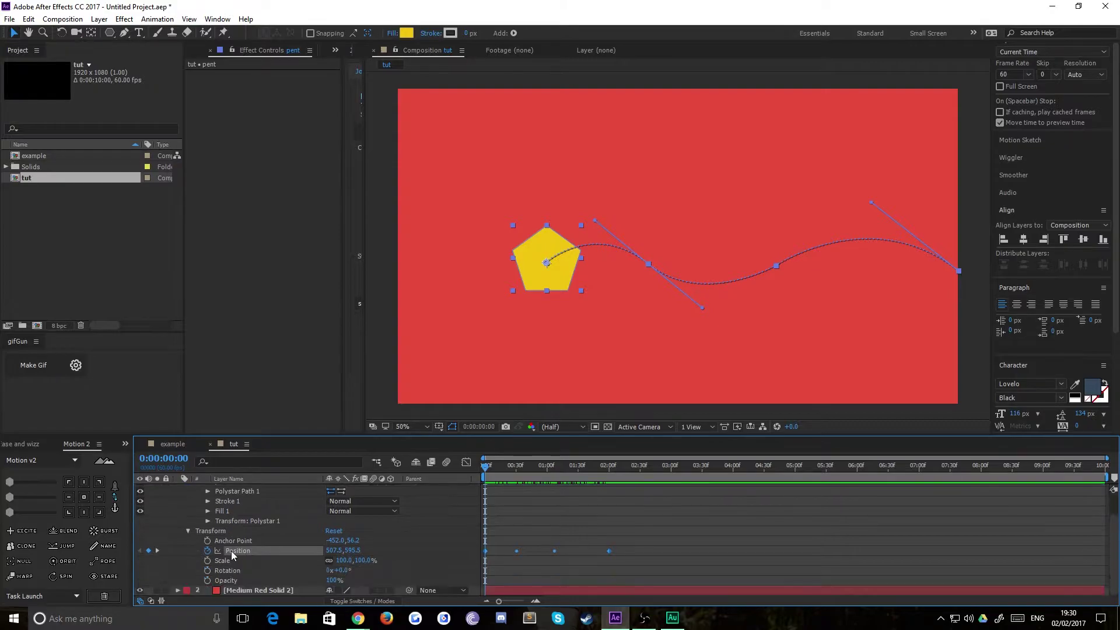
scroll(219, 548, "up", 1)
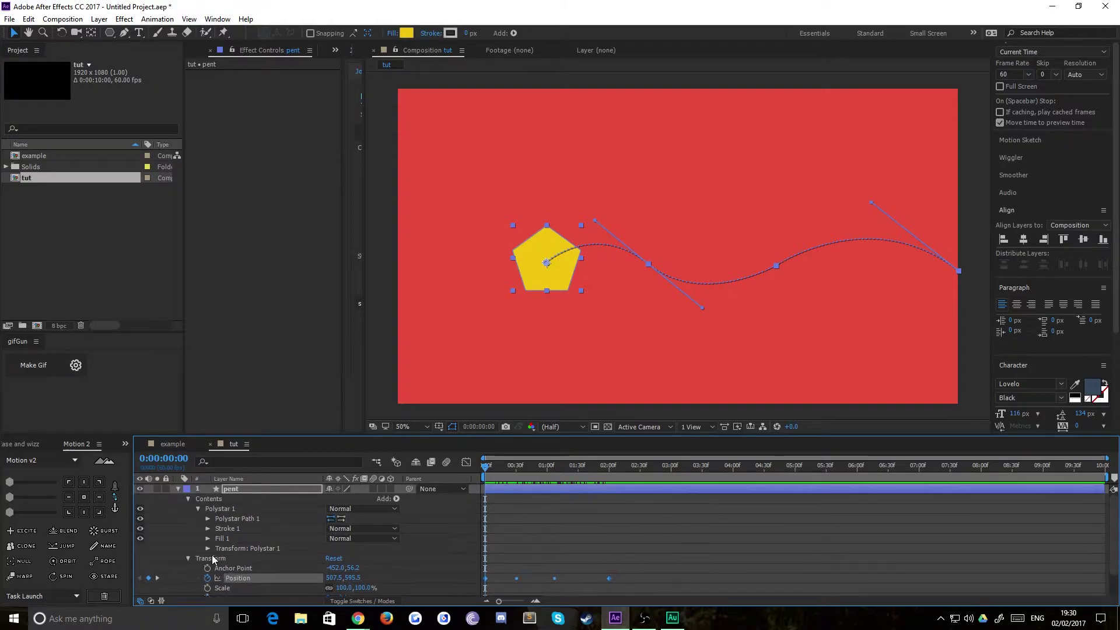
left_click(204, 559)
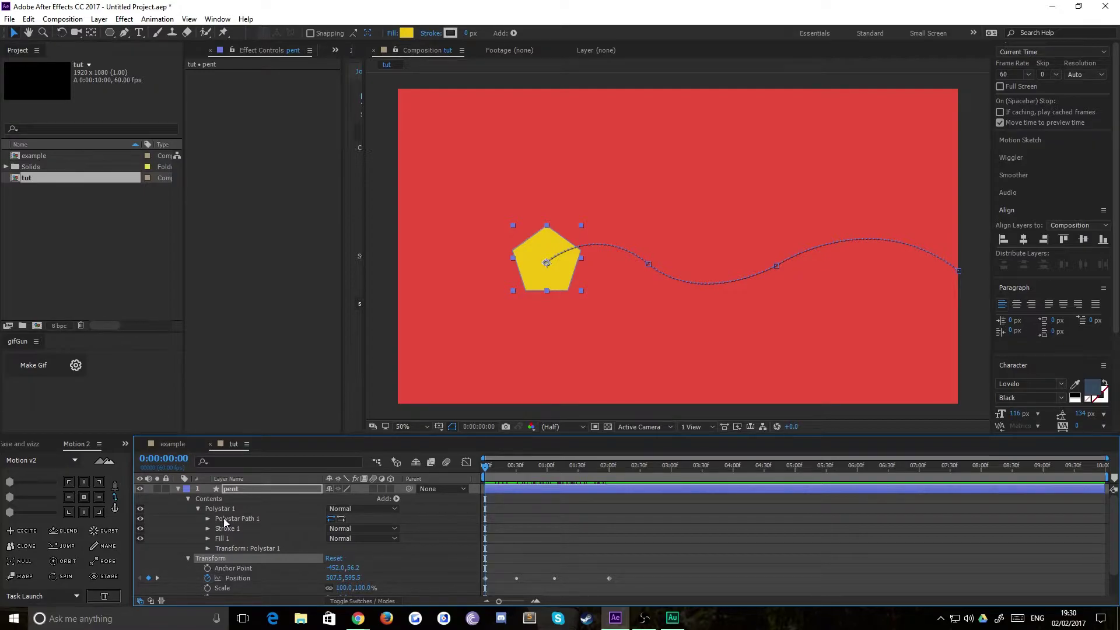
key("Return")
Set the pent layer's Auto-Orientation to Orient Along Path.
right_click(232, 488)
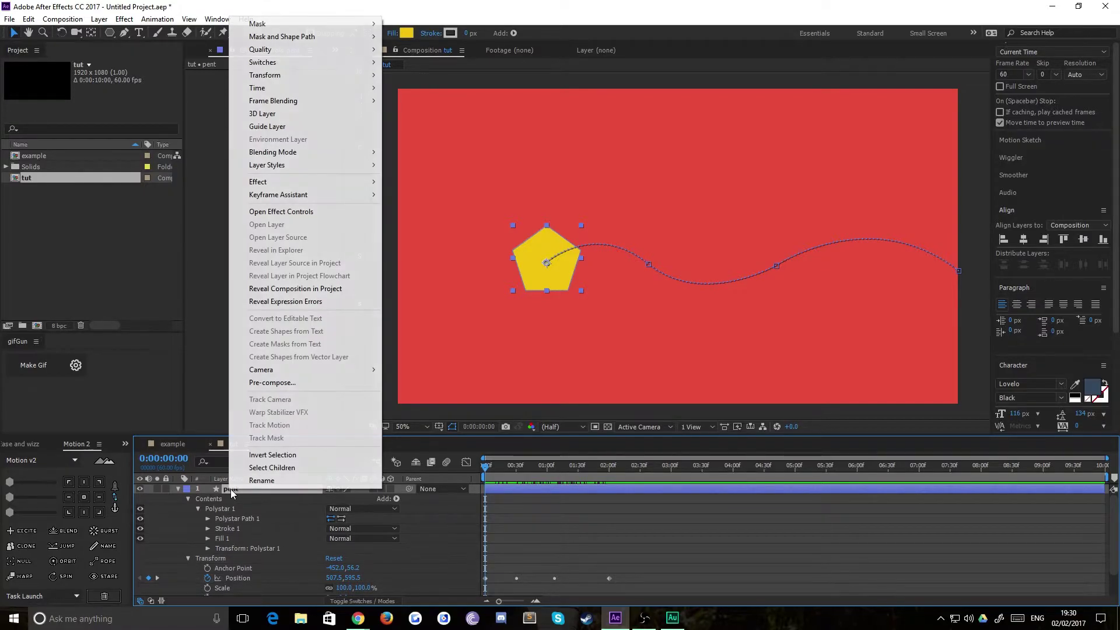
mouse_move(315, 79)
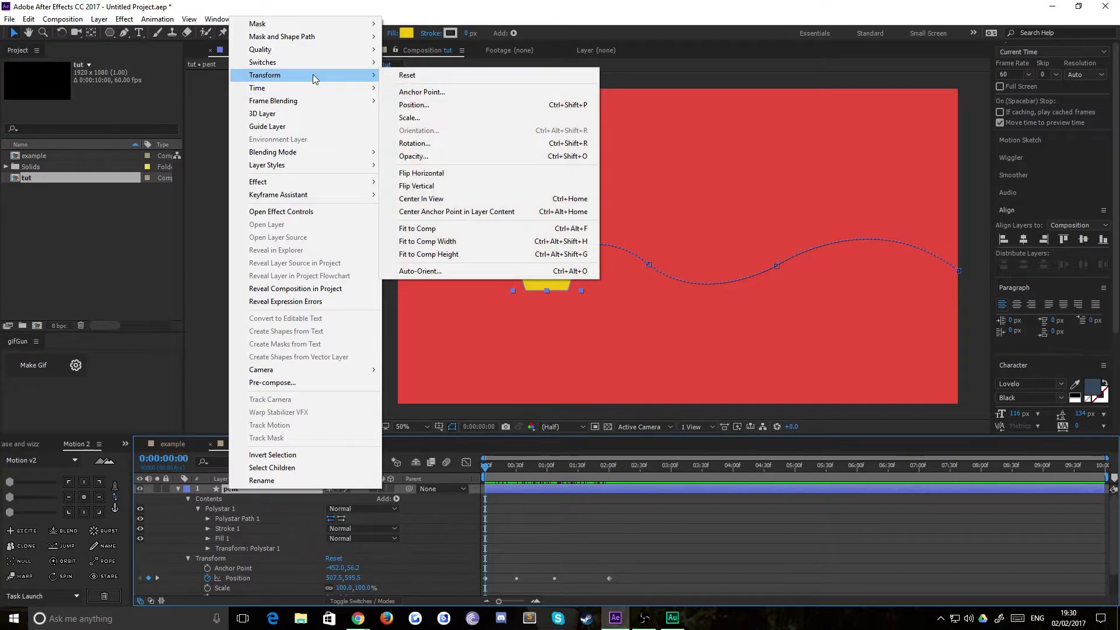
left_click(420, 271)
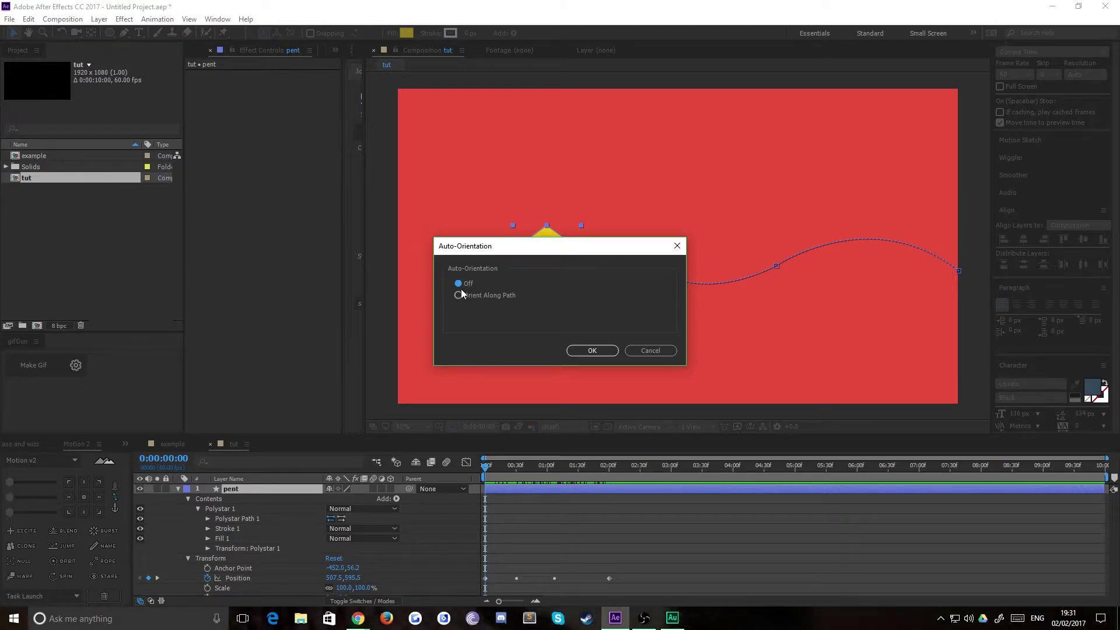
left_click(584, 352)
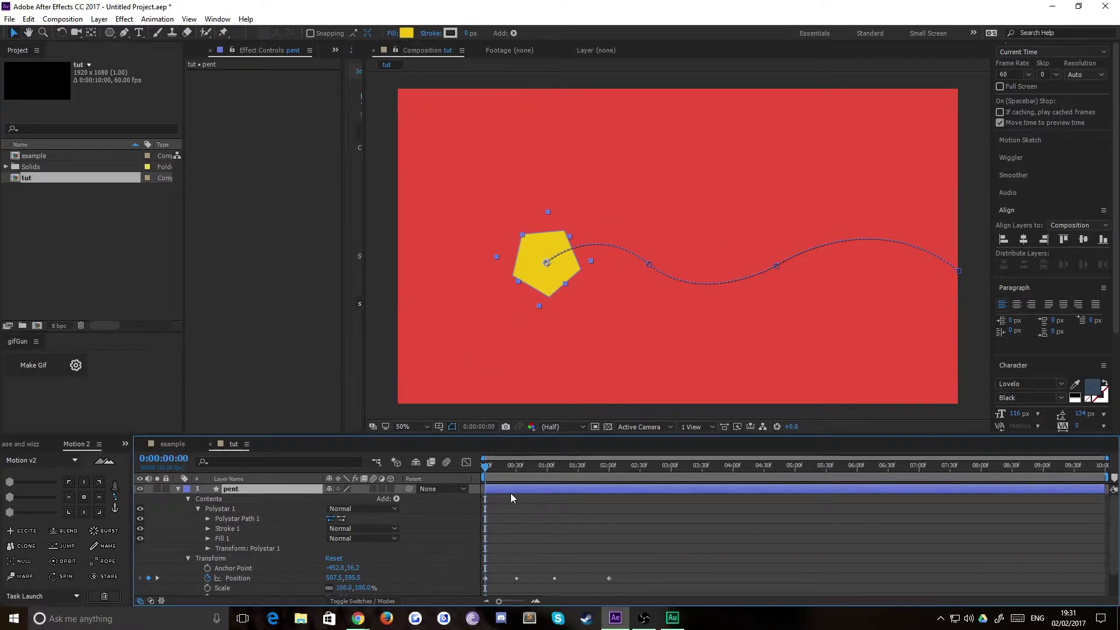
Scrub the motion, select pent's Position keyframes, and jump to the 0:00:02:00 keyframe.
left_click_drag(490, 471, 571, 540)
left_click(642, 536)
left_click_drag(654, 539, 464, 583)
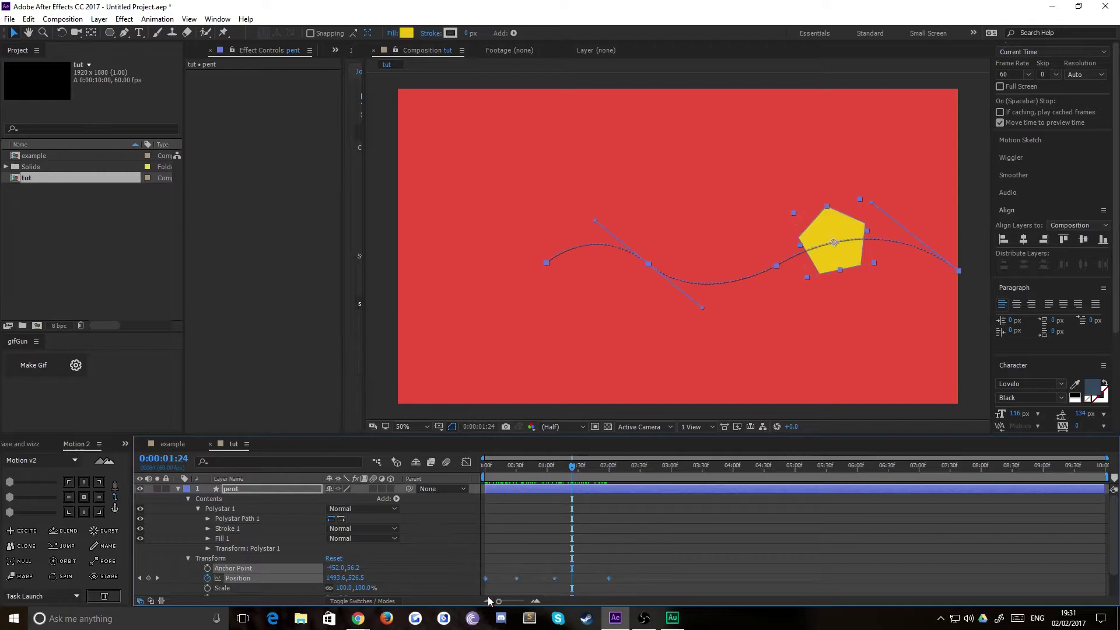
left_click(157, 578)
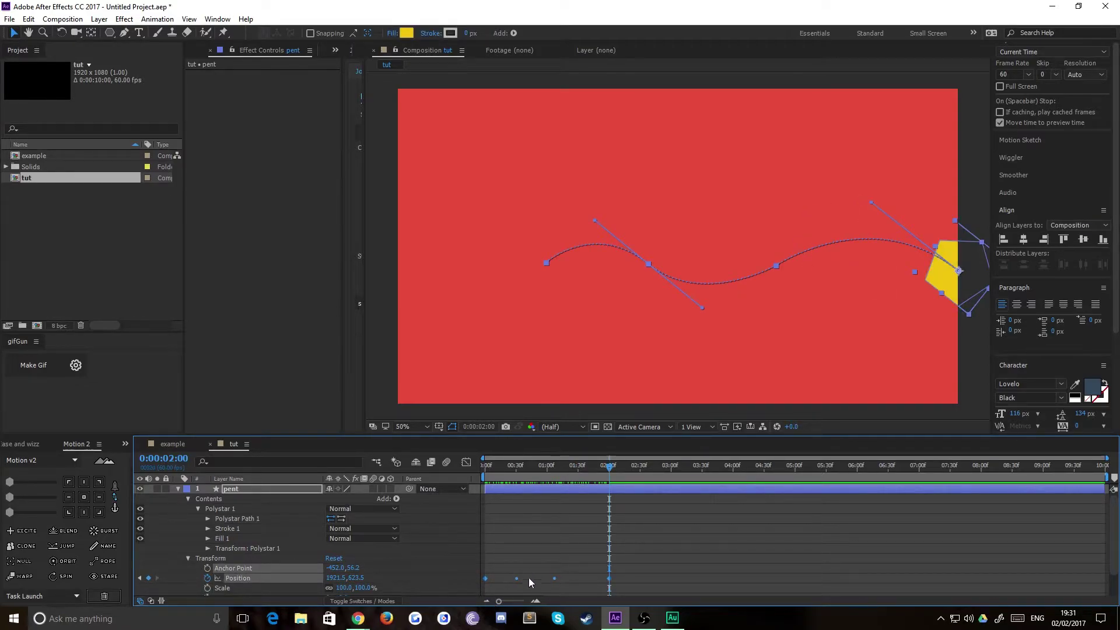
left_click(592, 568)
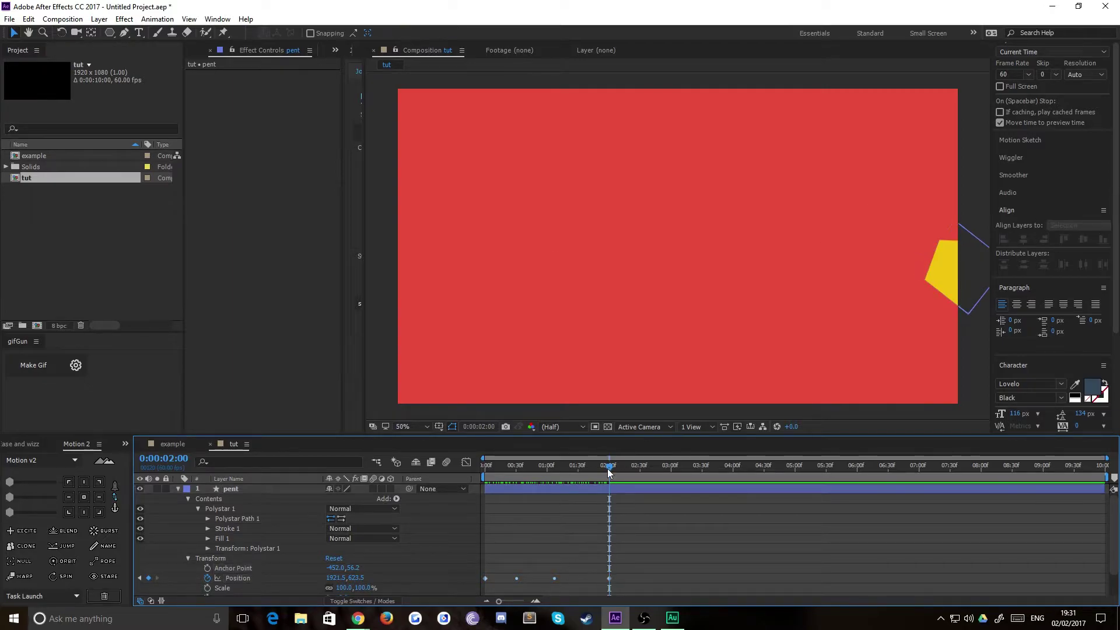
left_click(450, 525)
left_click_drag(528, 543, 287, 586)
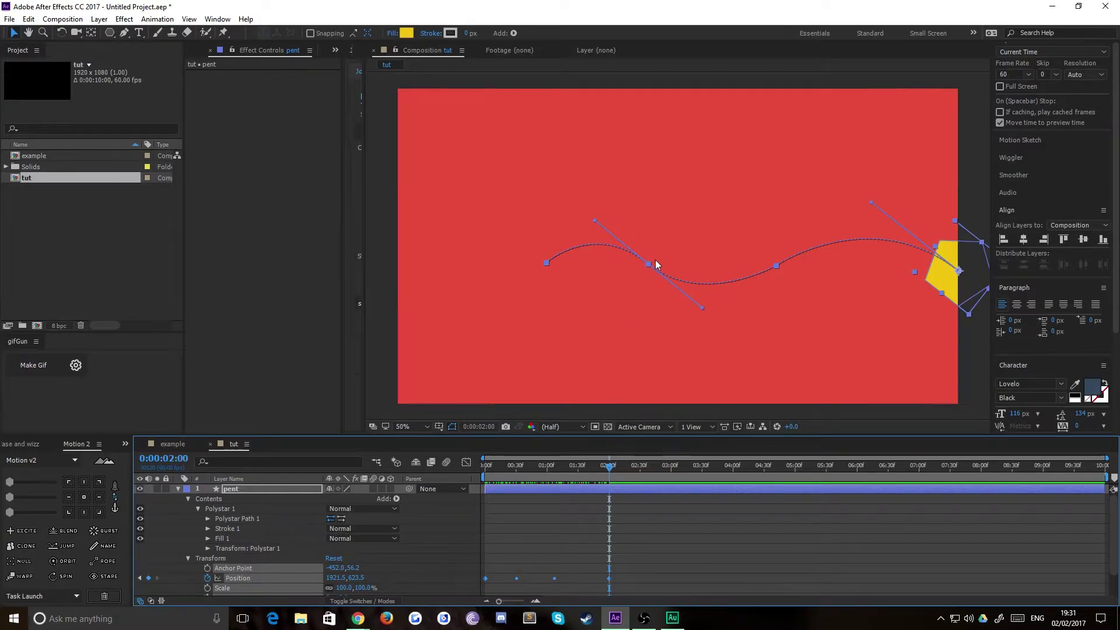
Select all of pent's Position keyframes and Shift-nudge them left and up to X 1641.5.
left_click(665, 280)
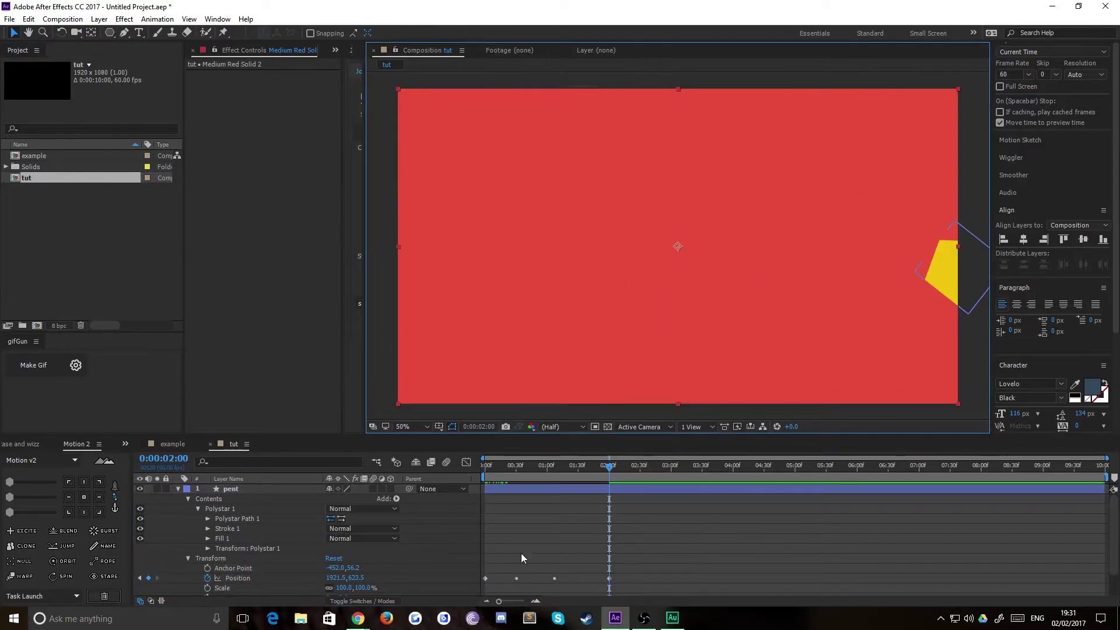
left_click_drag(588, 555, 478, 587)
left_click_drag(636, 556, 467, 589)
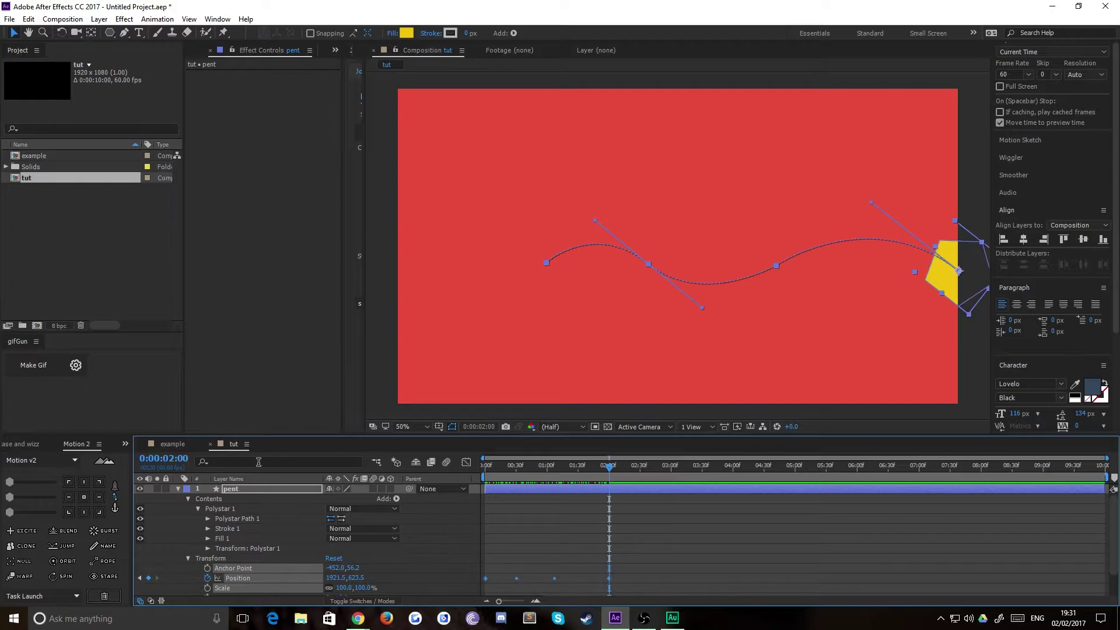
key("shift+Left")
key("shift+Left")
key("shift+Left")
key("shift+Left")
key("shift+Left")
key("shift+Left")
key("shift+Left")
key("shift+Left")
key("shift+Left")
key("shift+Left")
key("shift+Left")
key("shift+Left")
key("shift+Left")
key("shift+Left")
key("shift+Left")
key("shift+Left")
key("shift+Left")
key("shift+Left")
key("shift+Left")
key("shift+Left")
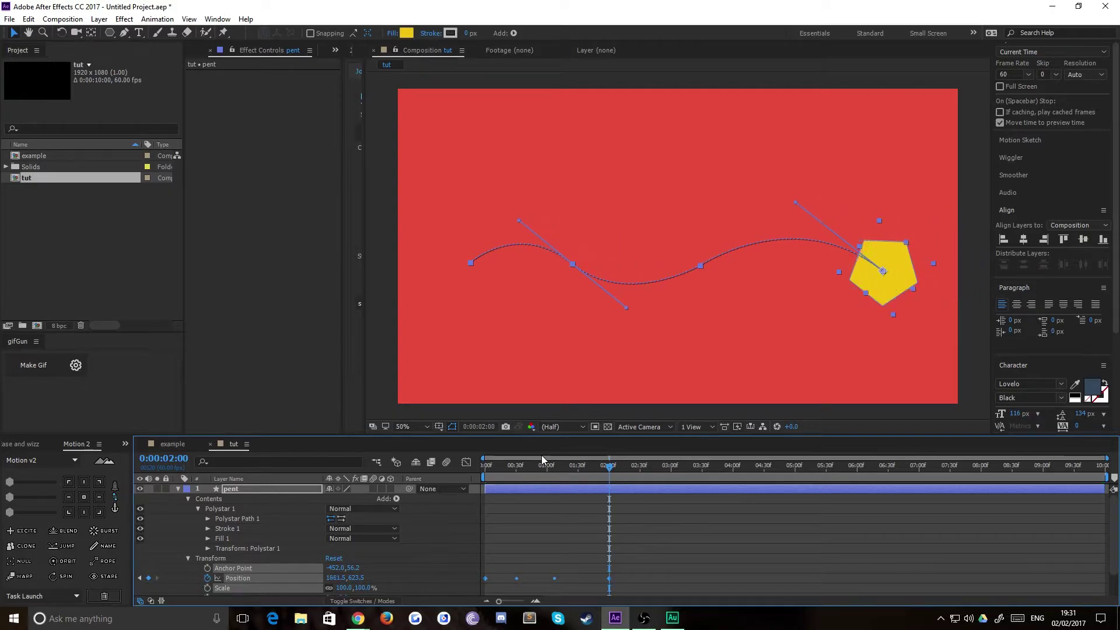
key("shift+Left")
key("shift+Left")
key("shift+Up")
key("shift+Up")
key("shift+Up")
key("shift+Up")
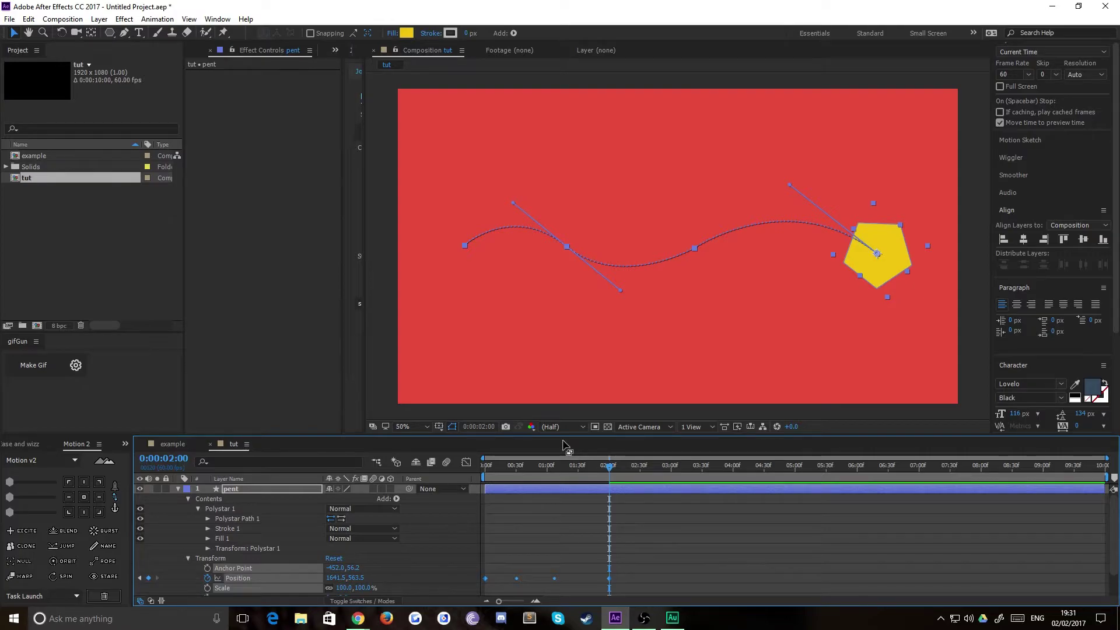
key("shift+Left")
key("shift+Left")
key("shift+Right")
key("shift+Right")
Ease all the pentagon's Position keyframes, keeping the last keyframe at 2:00.
left_click(649, 551)
left_click(609, 578)
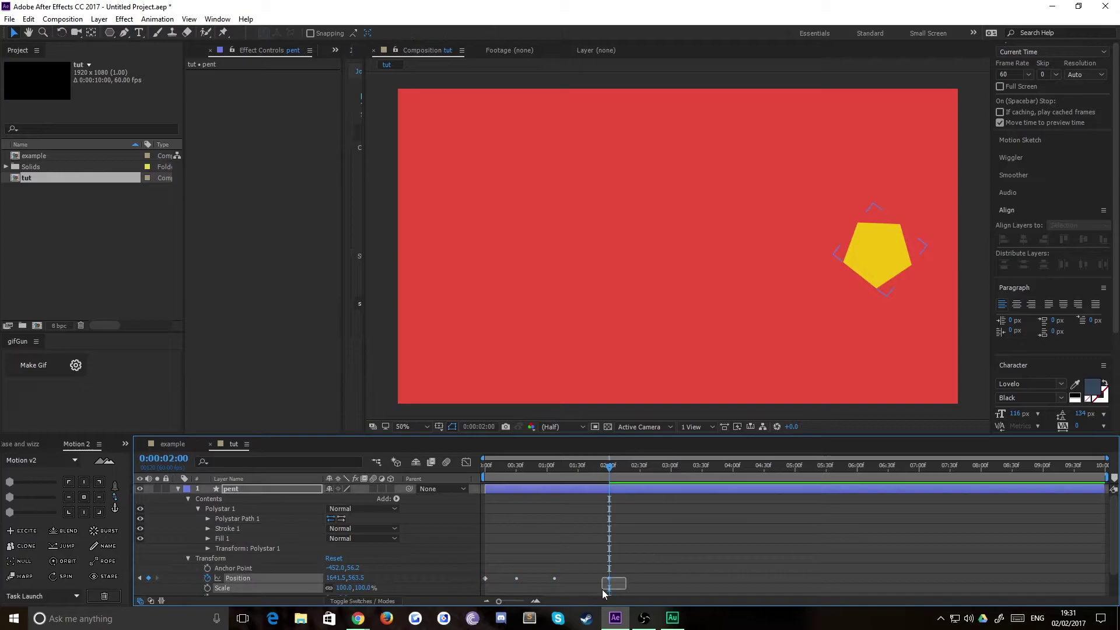
left_click_drag(610, 580, 723, 569)
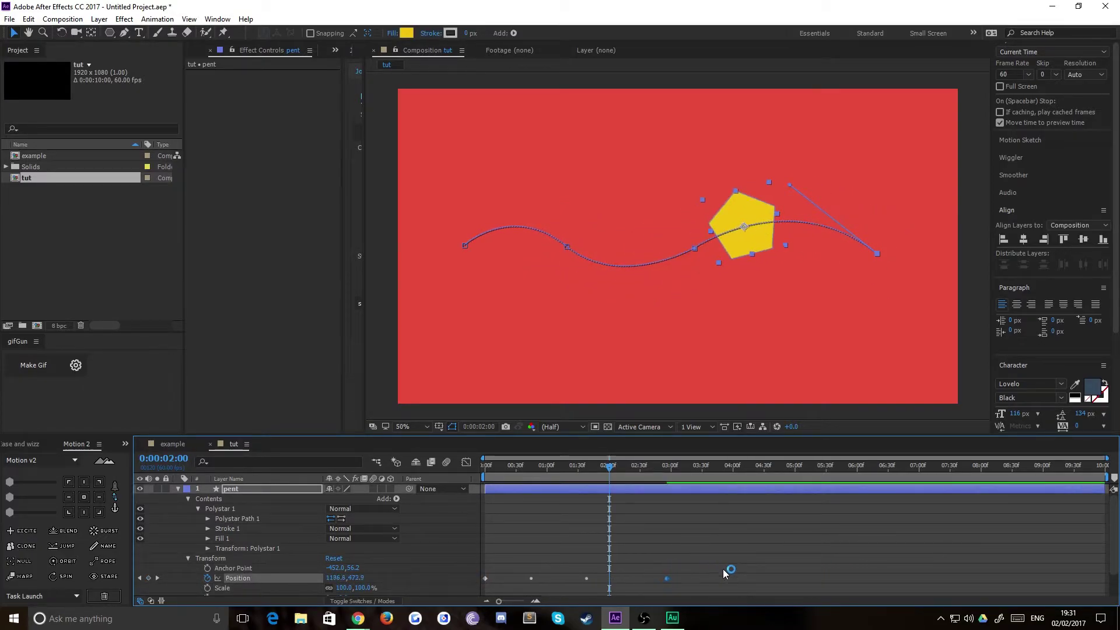
key("ctrl+z")
left_click_drag(639, 557, 485, 588)
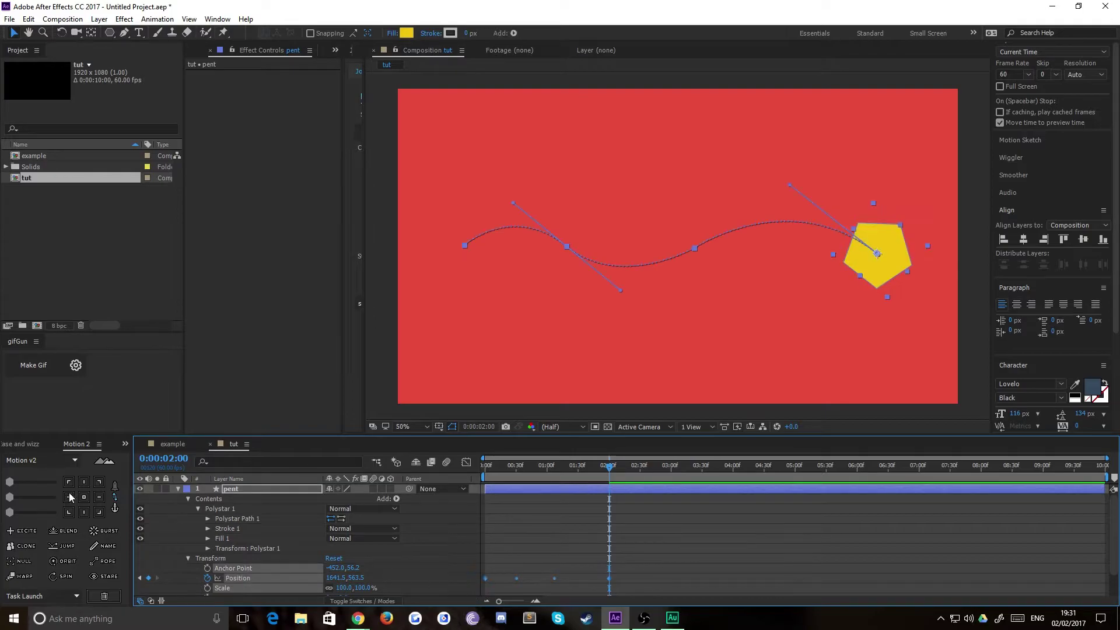
left_click(113, 497)
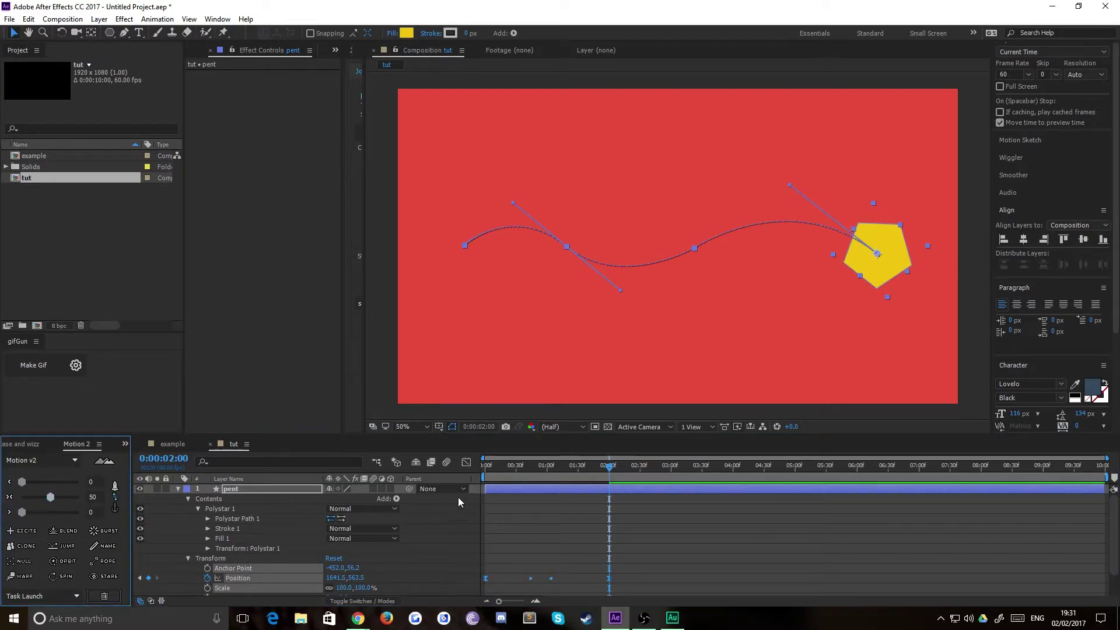
left_click(105, 460)
Trim the composition to the work area ending at the 2:00 keyframe, then preview it.
key("Home")
left_click(391, 380)
key("space")
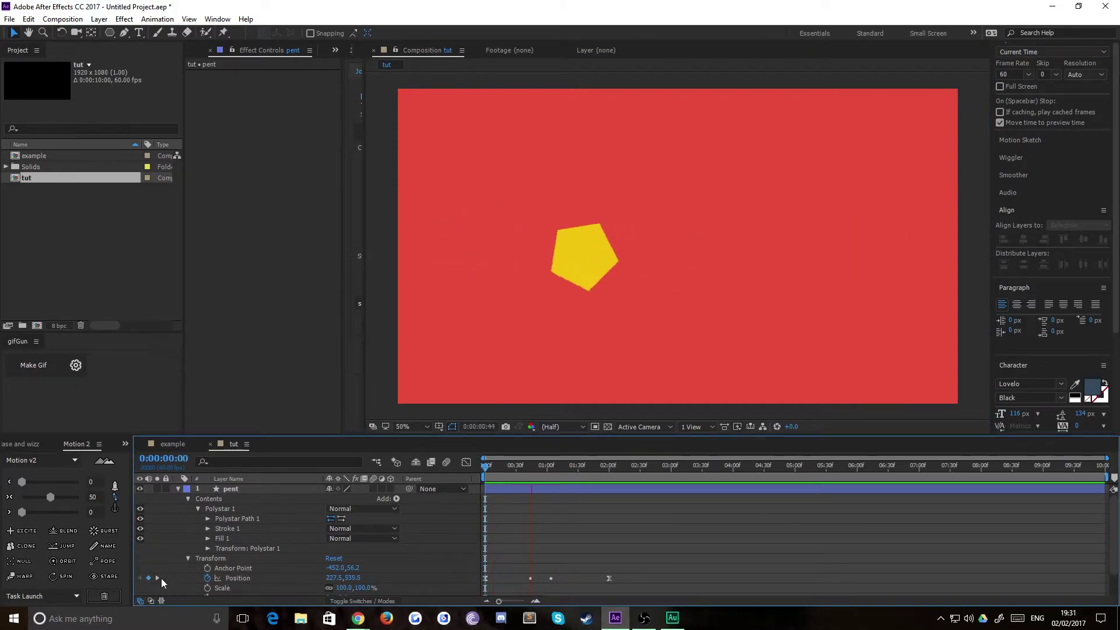
left_click(158, 577)
left_click(159, 577)
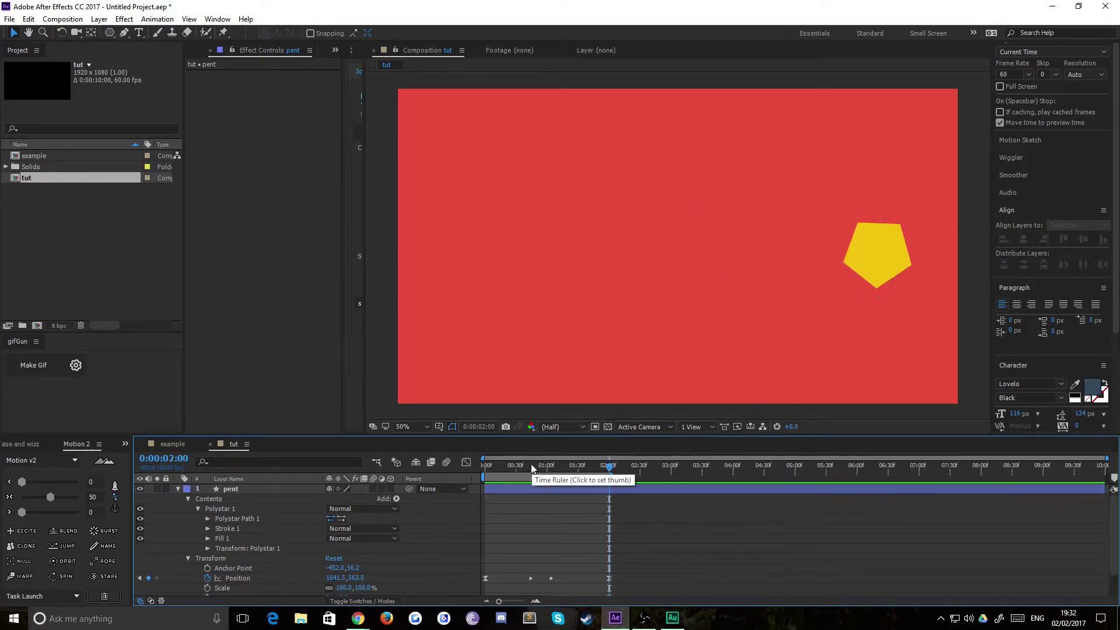
right_click(552, 474)
left_click(601, 507)
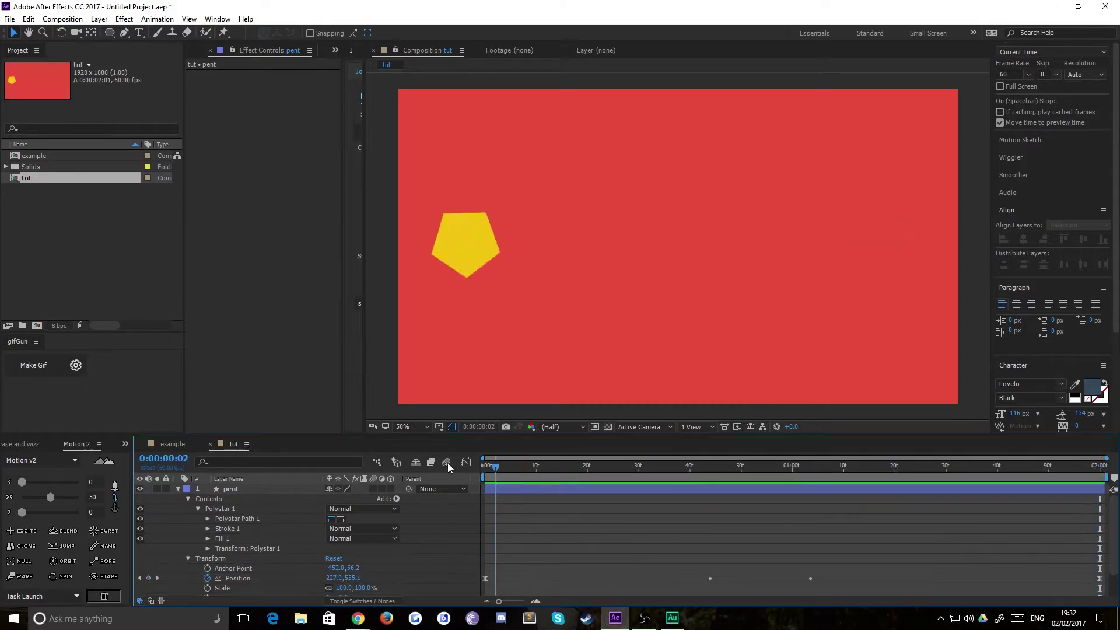
key("space")
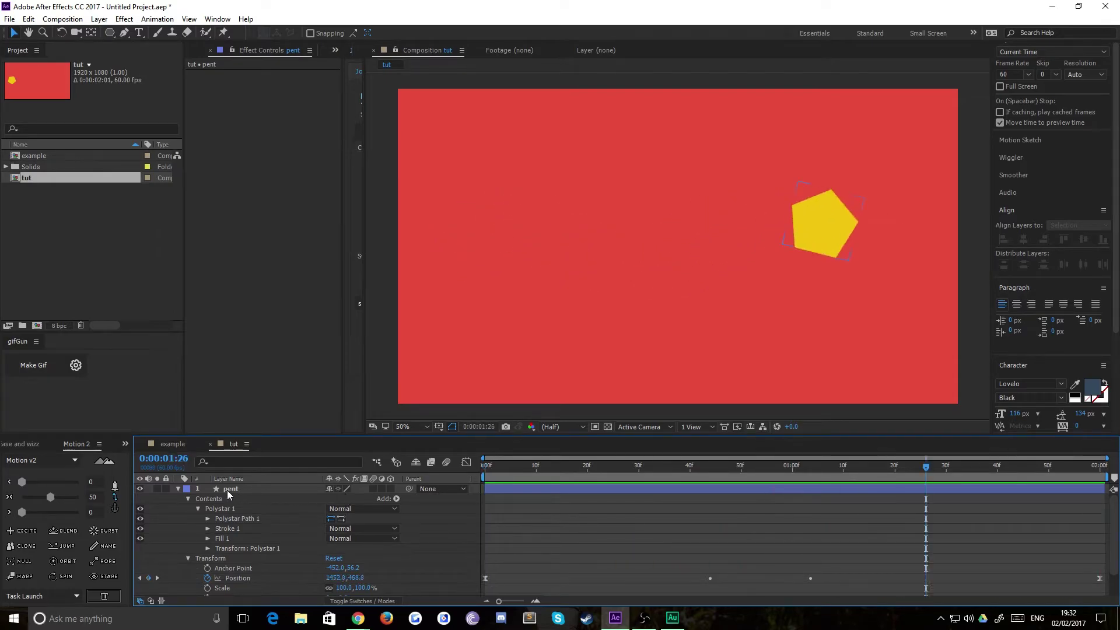
Show only the pent layer's Position property and hide the pentagon.
left_click(250, 489)
key("p")
left_click(222, 536)
left_click(140, 488)
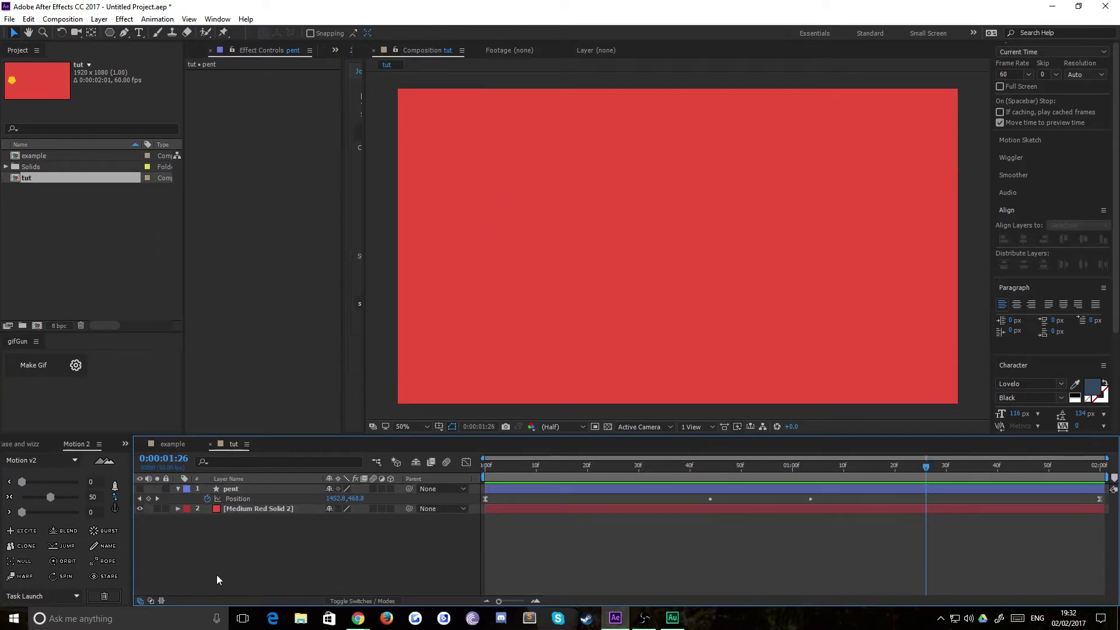
Add a 'wiggly' text layer and move it left and down of centre.
left_click(141, 35)
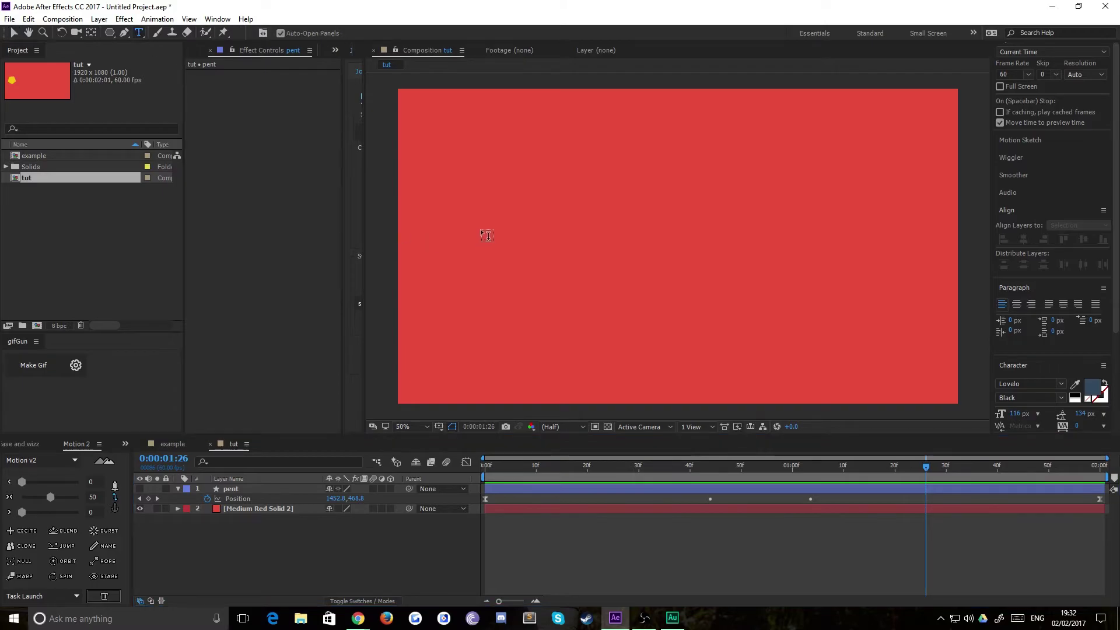
left_click(480, 229)
type("wiggly")
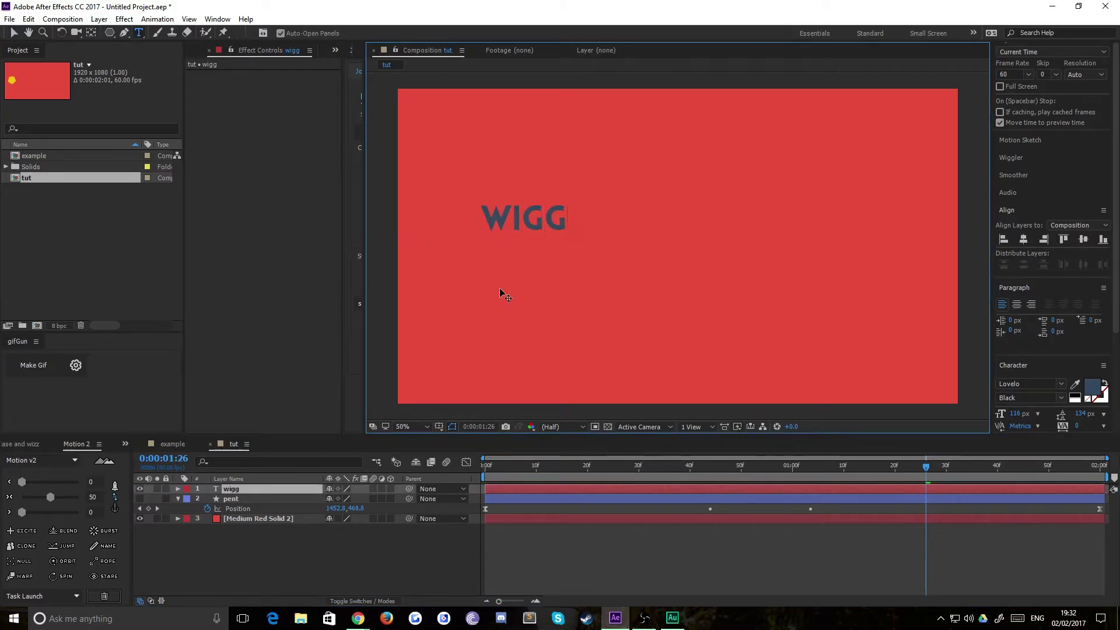
left_click(12, 33)
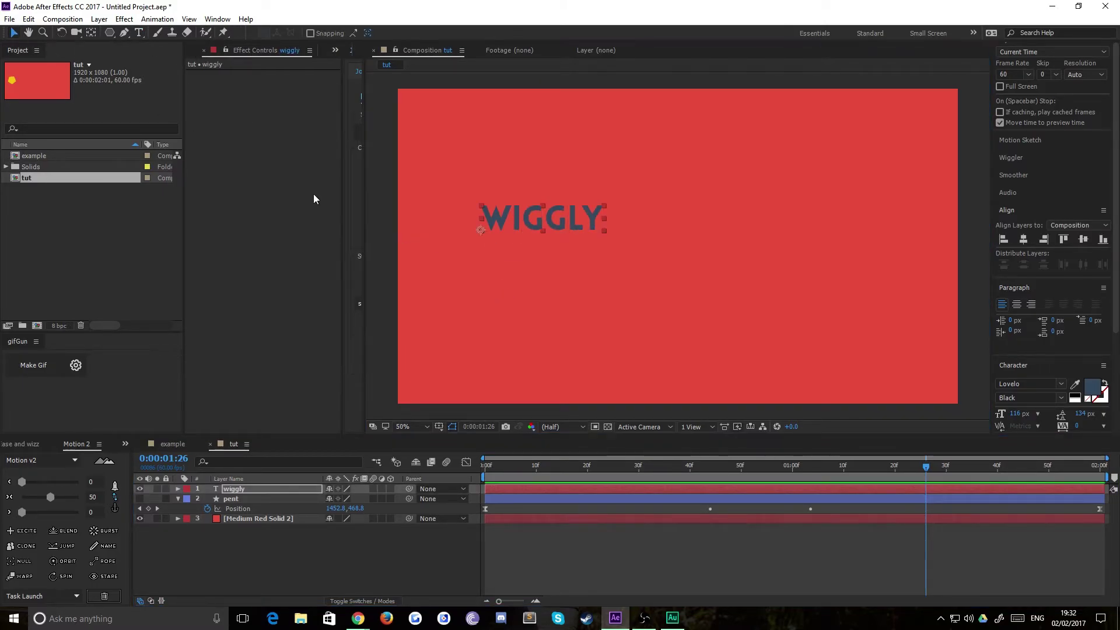
left_click(114, 497)
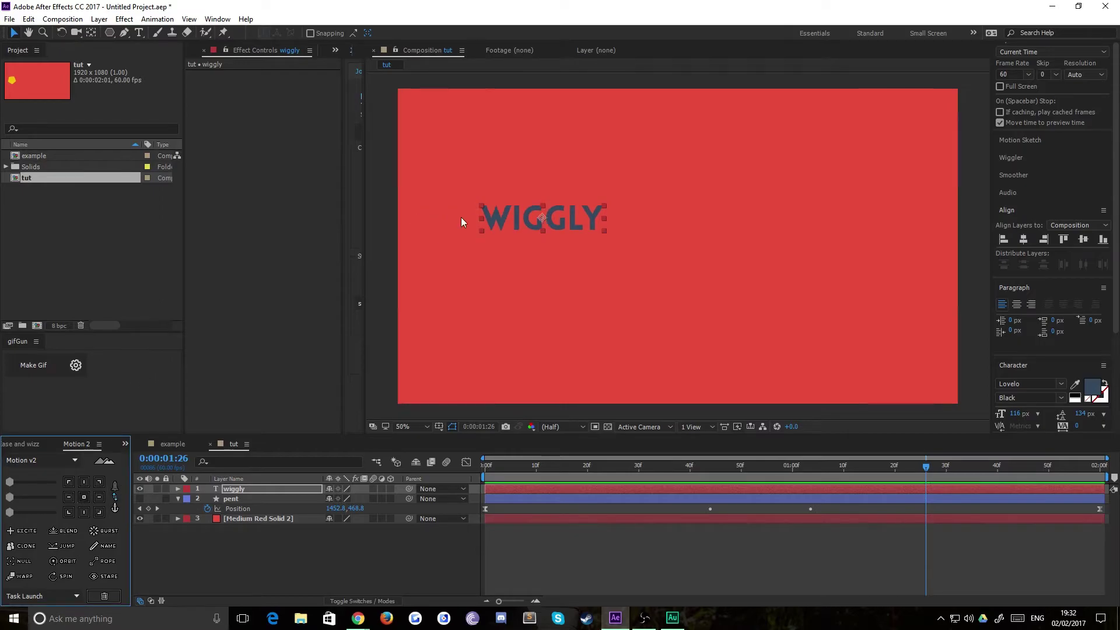
left_click_drag(497, 227, 462, 253)
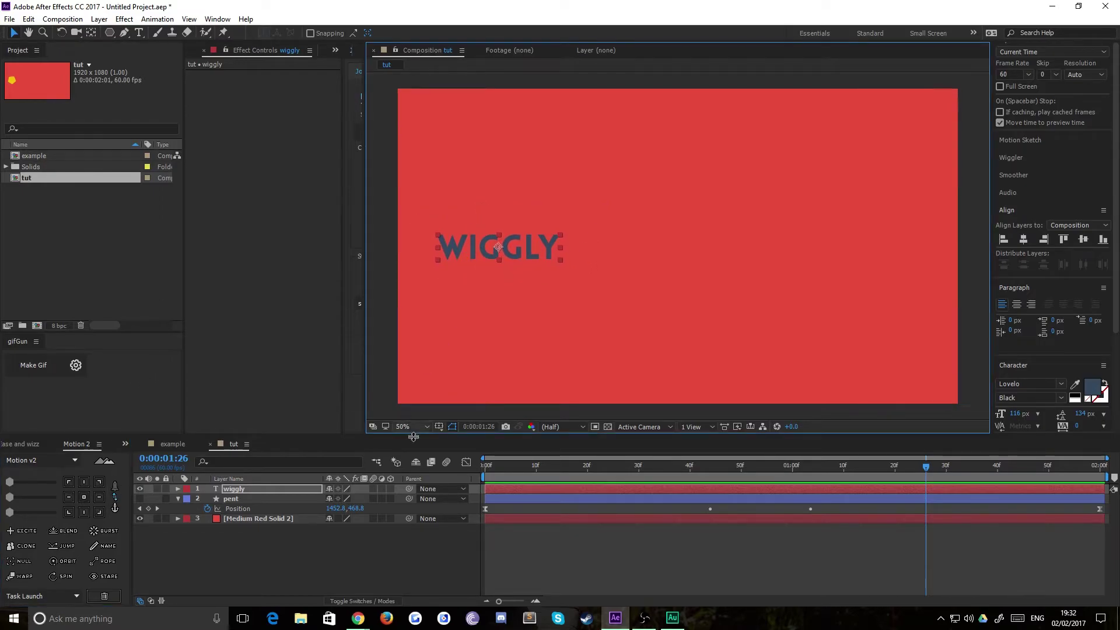
left_click(289, 499)
left_click(263, 489)
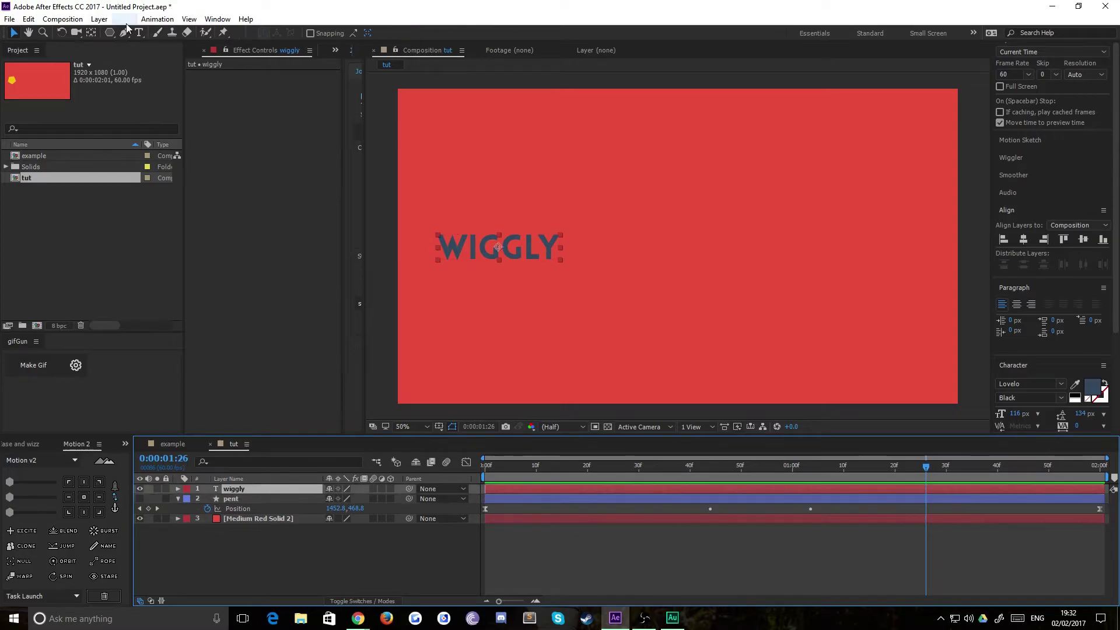
Draw a four-point wavy Pen mask on WIGGLY, starting at the text and curving right.
left_click(124, 32)
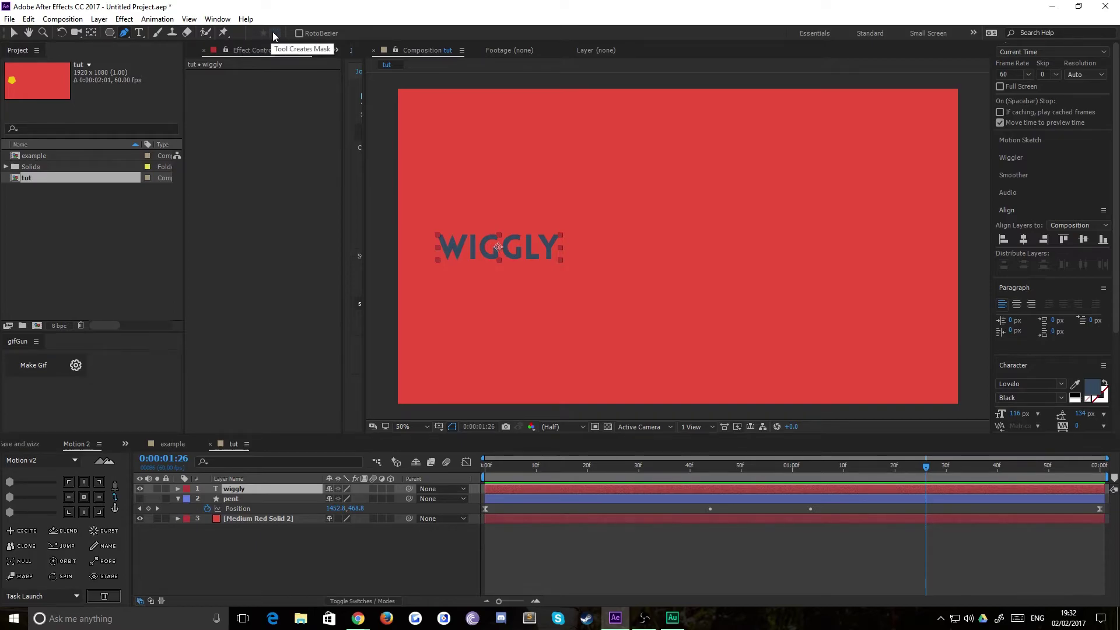
left_click(498, 247)
left_click_drag(598, 249, 647, 294)
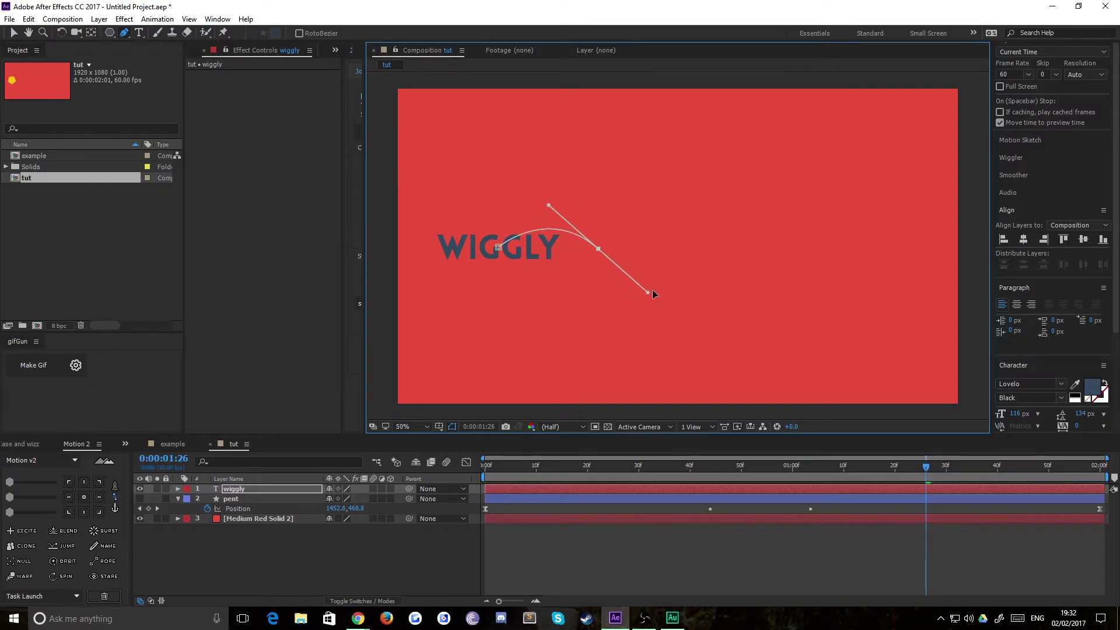
left_click_drag(749, 250, 796, 207)
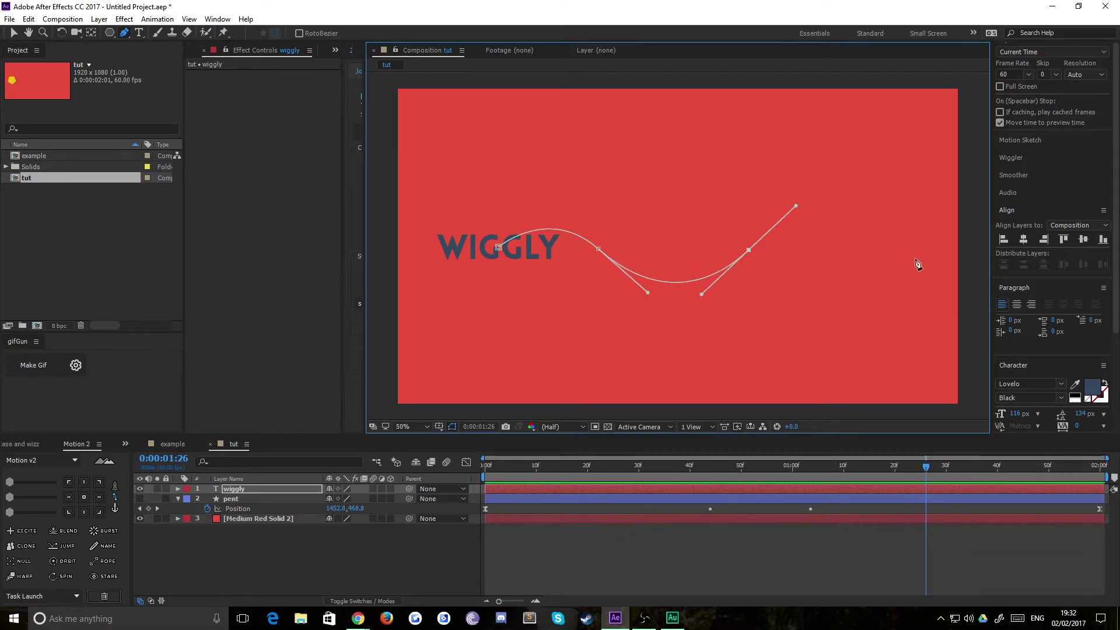
left_click_drag(916, 259, 969, 333)
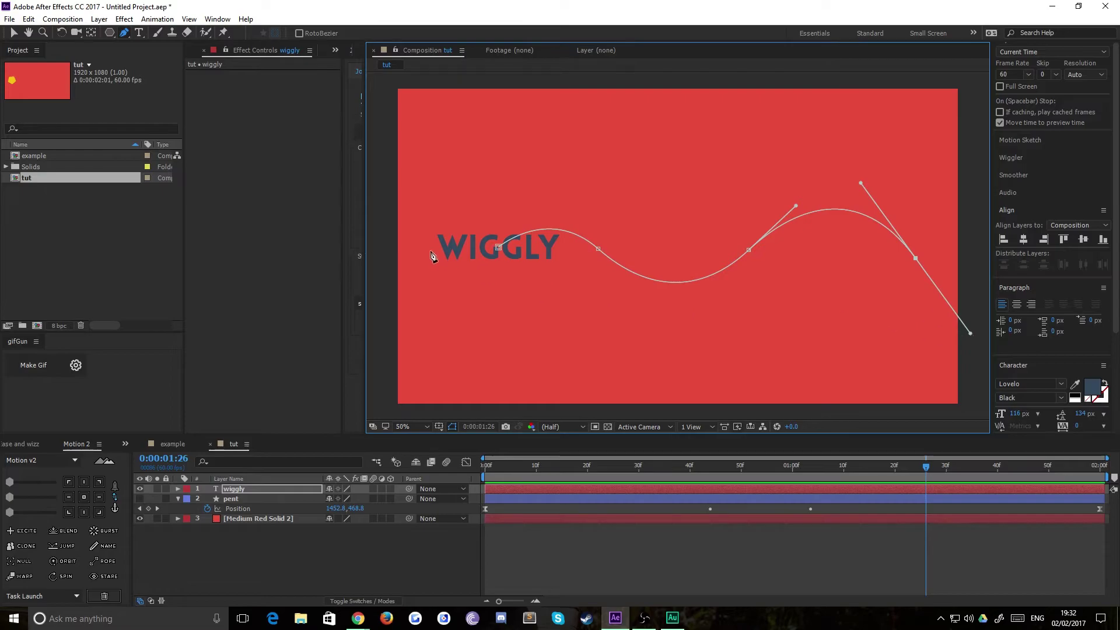
left_click(14, 33)
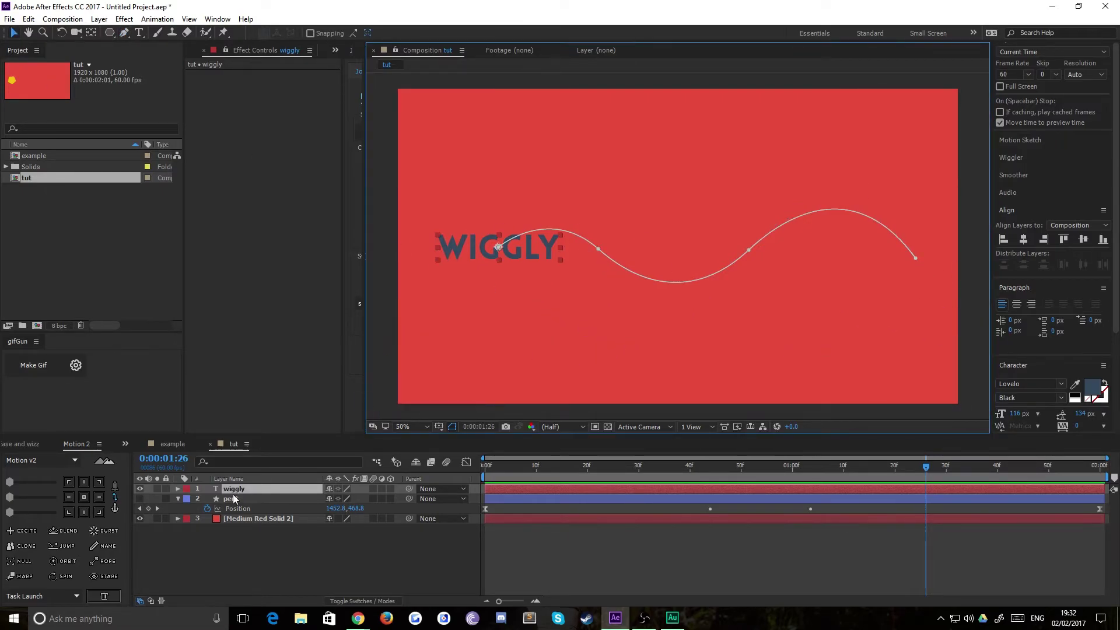
Set WIGGLY's Path Options path to Mask 1, return to frame 0, and enlarge the timeline.
left_click(177, 489)
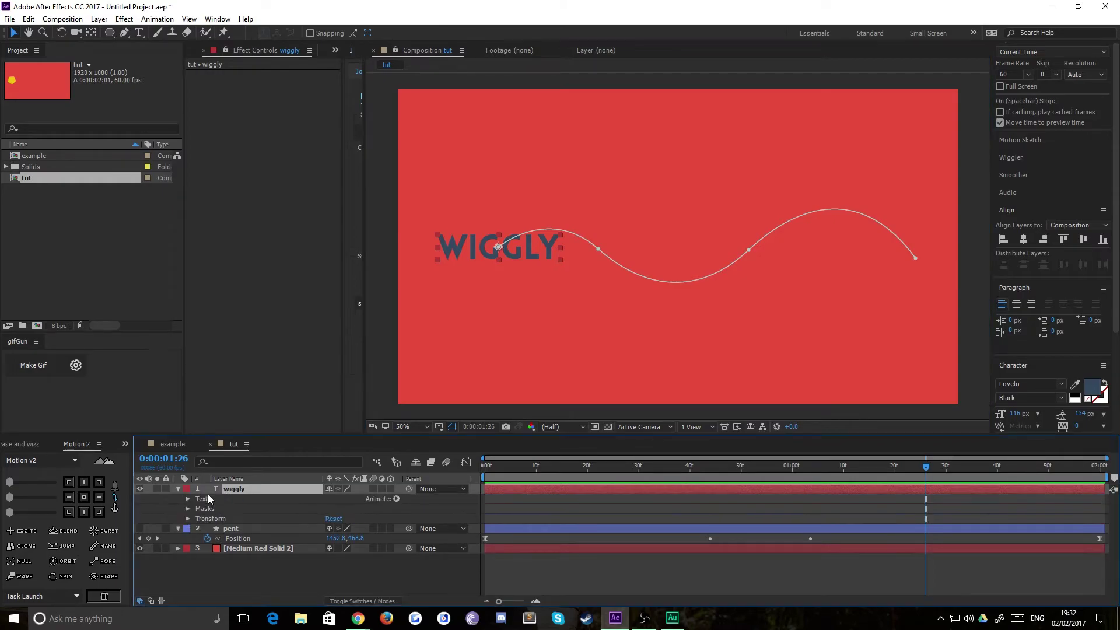
left_click(188, 509)
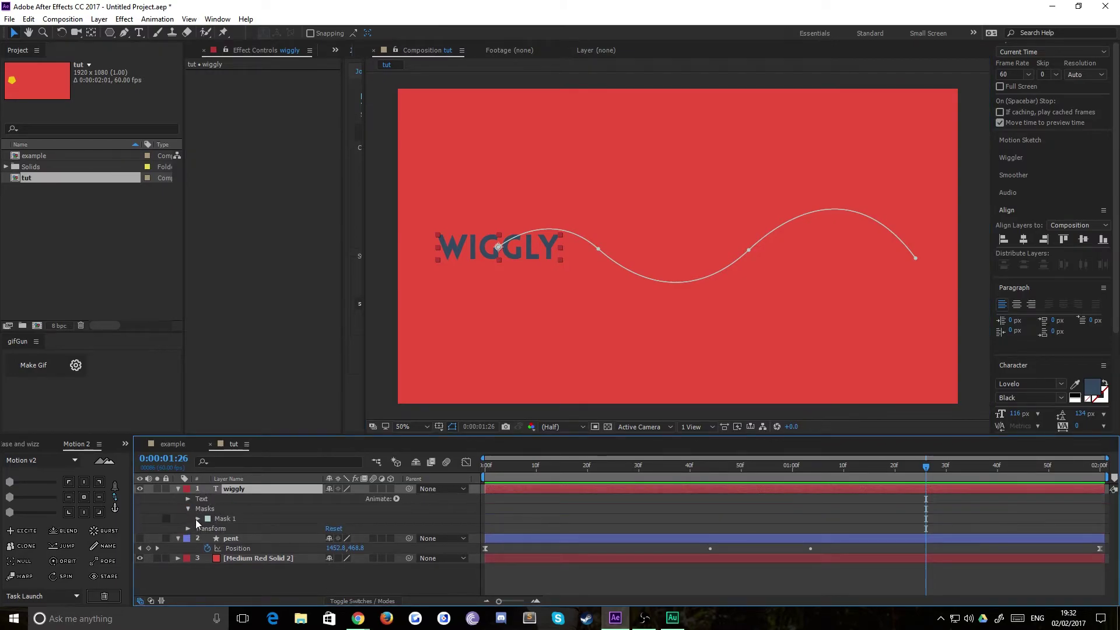
left_click(198, 519)
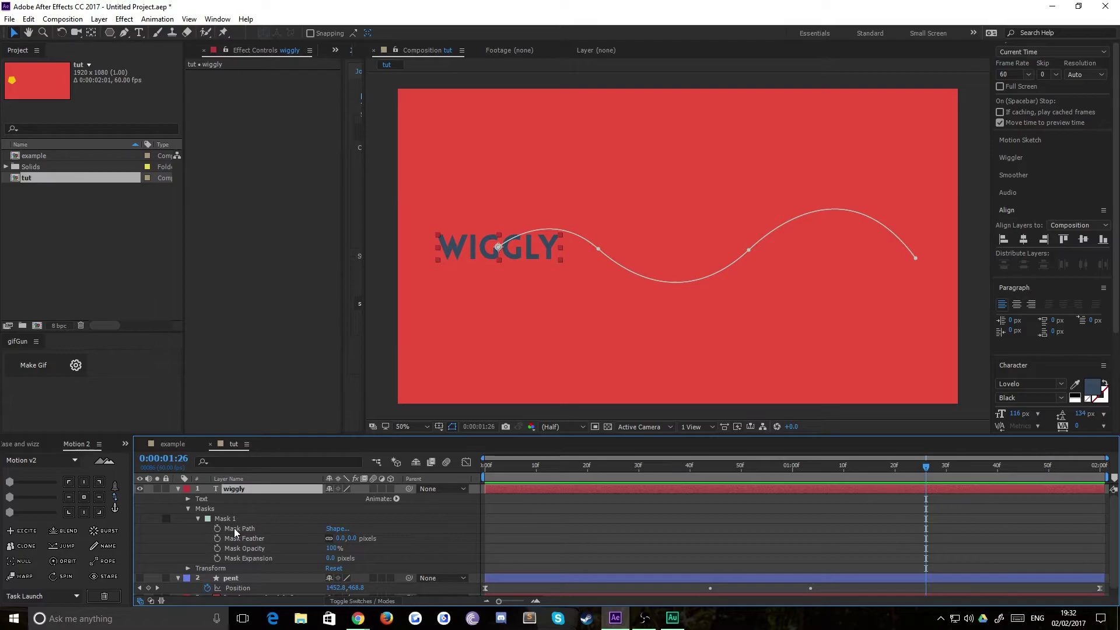
left_click(188, 499)
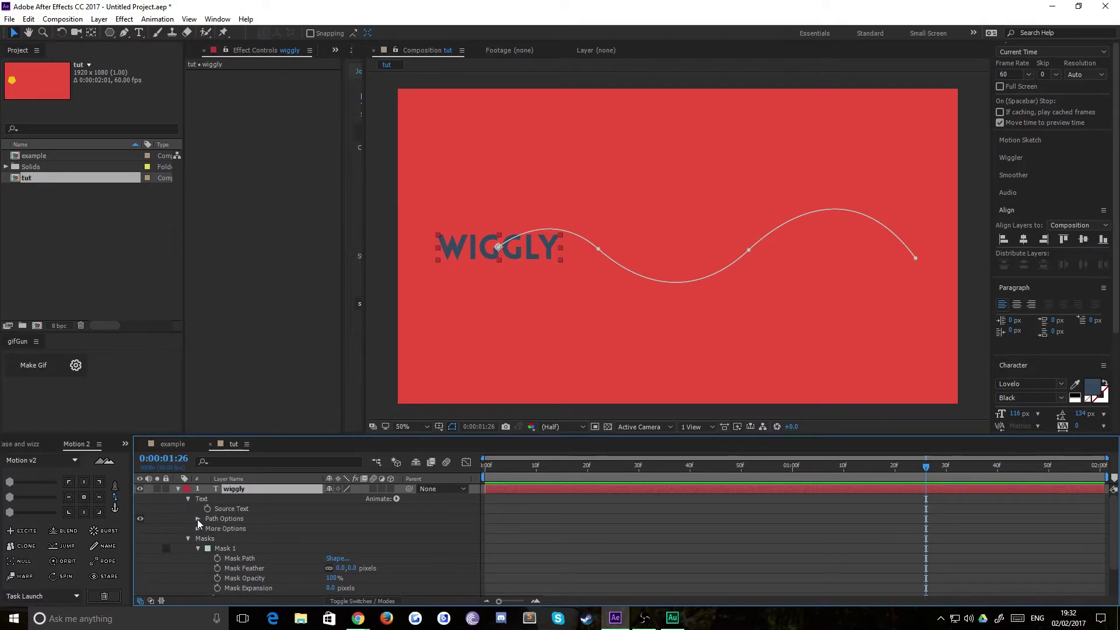
left_click(198, 519)
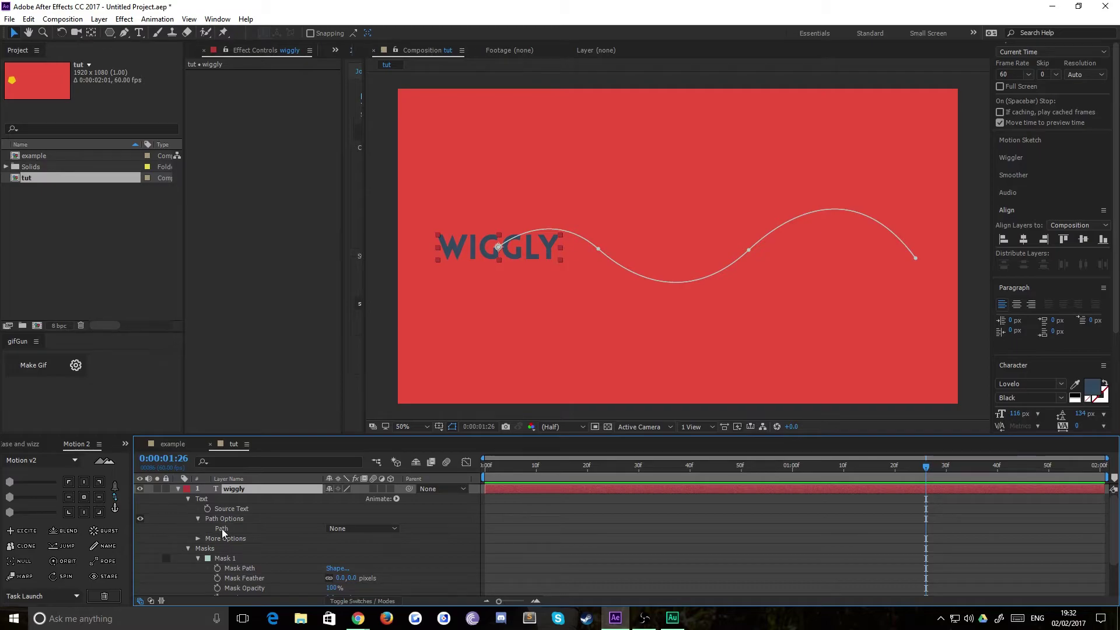
left_click(361, 528)
left_click(348, 557)
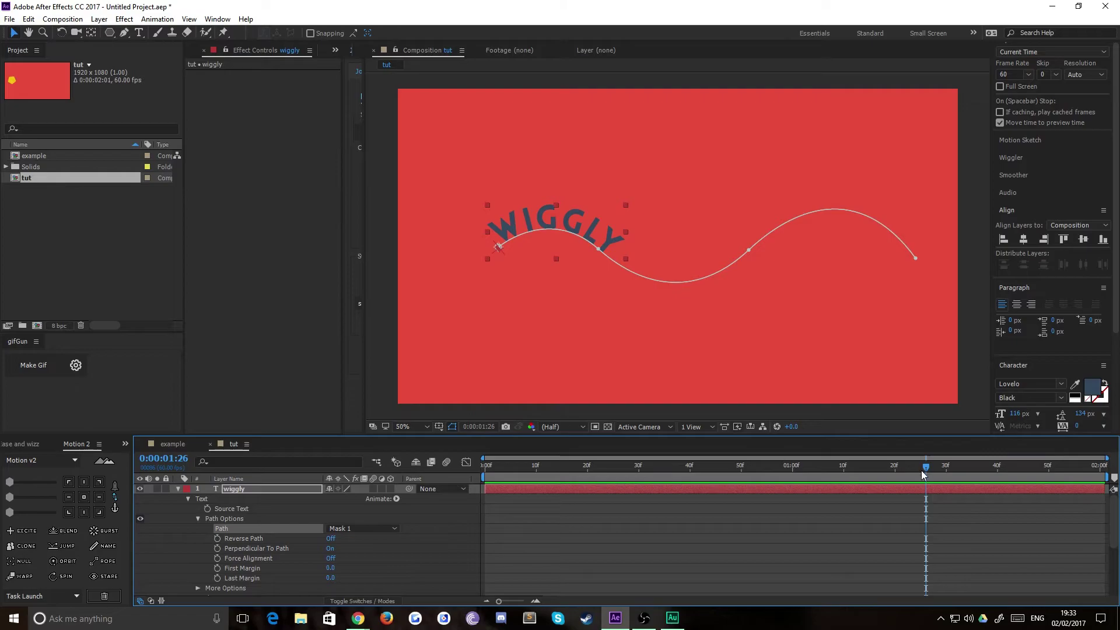
left_click_drag(922, 474, 428, 489)
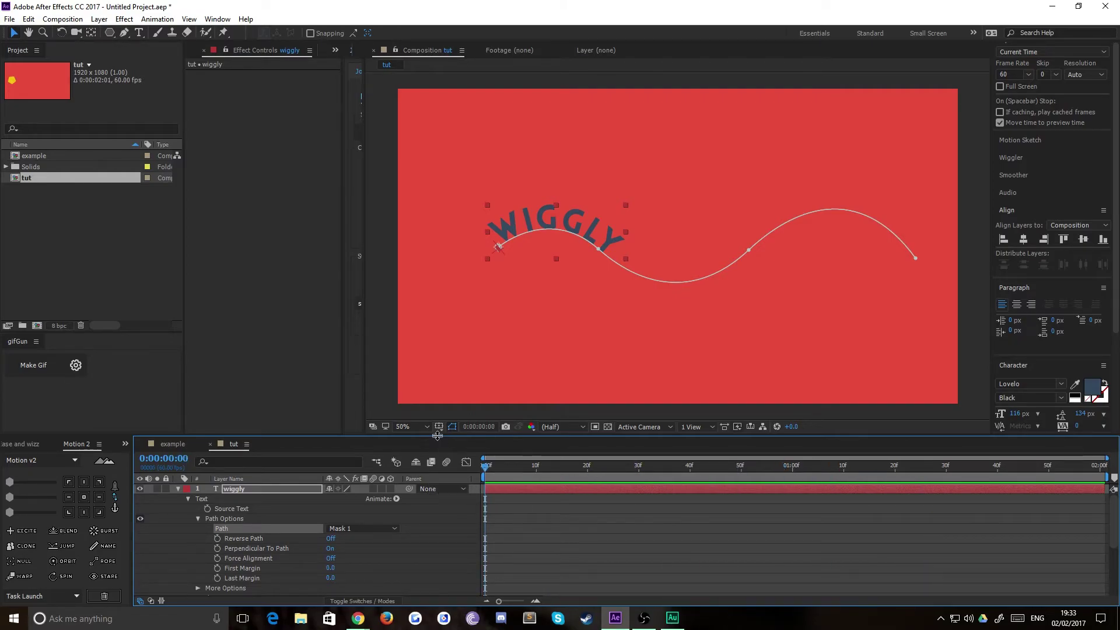
left_click_drag(437, 436, 439, 393)
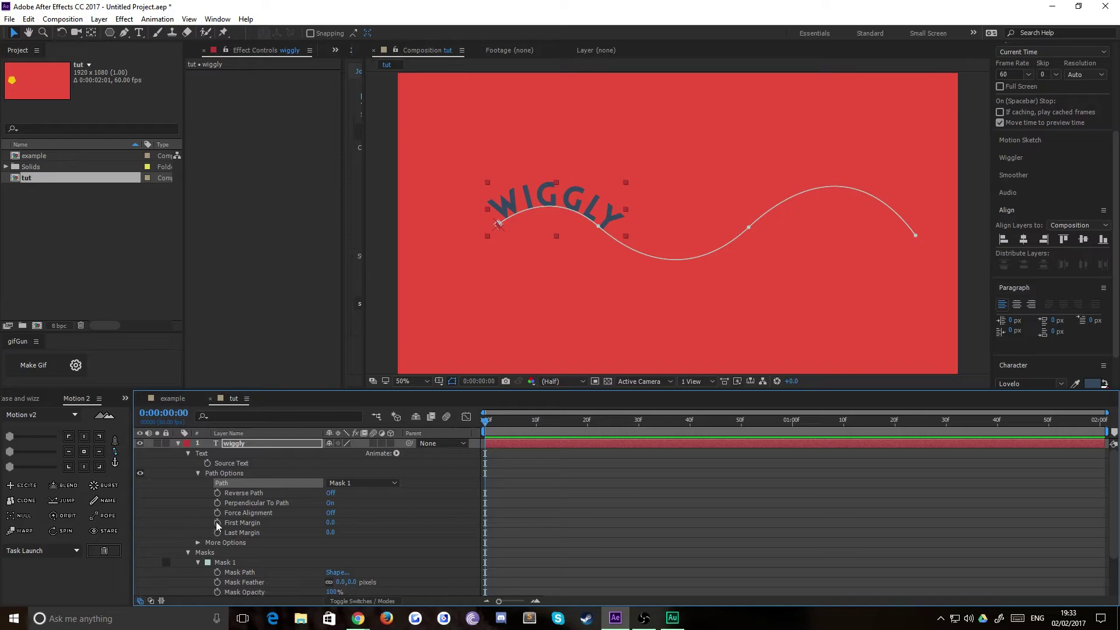
Keyframe First Margin from 0 to 1219 at 2:00, sliding WIGGLY to the path's end.
left_click(217, 523)
scroll(220, 561, "down", 3)
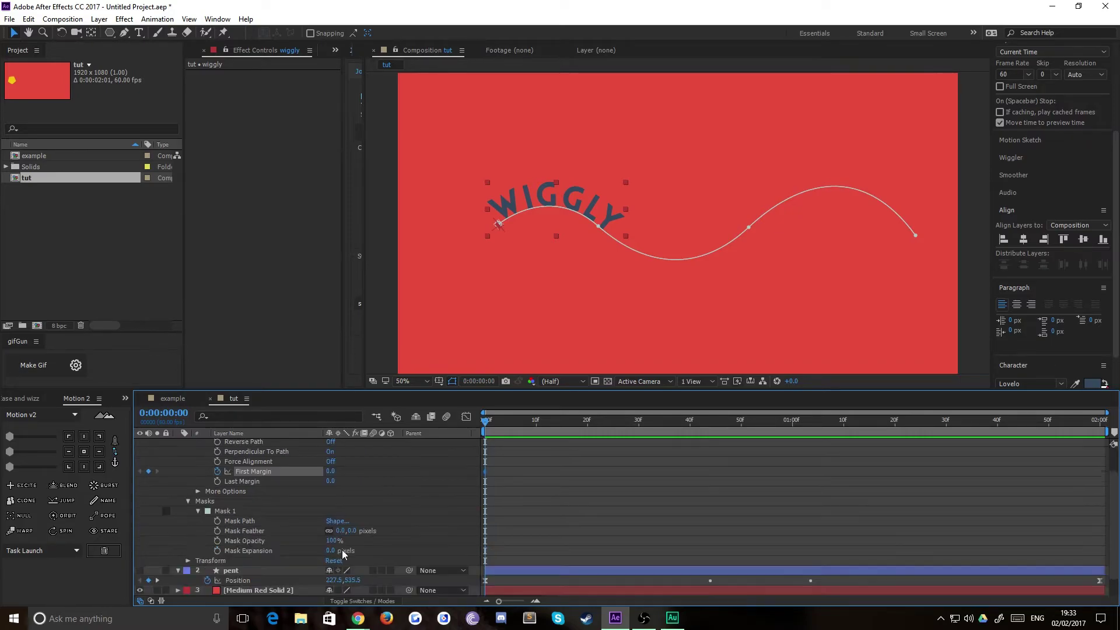
left_click(159, 581)
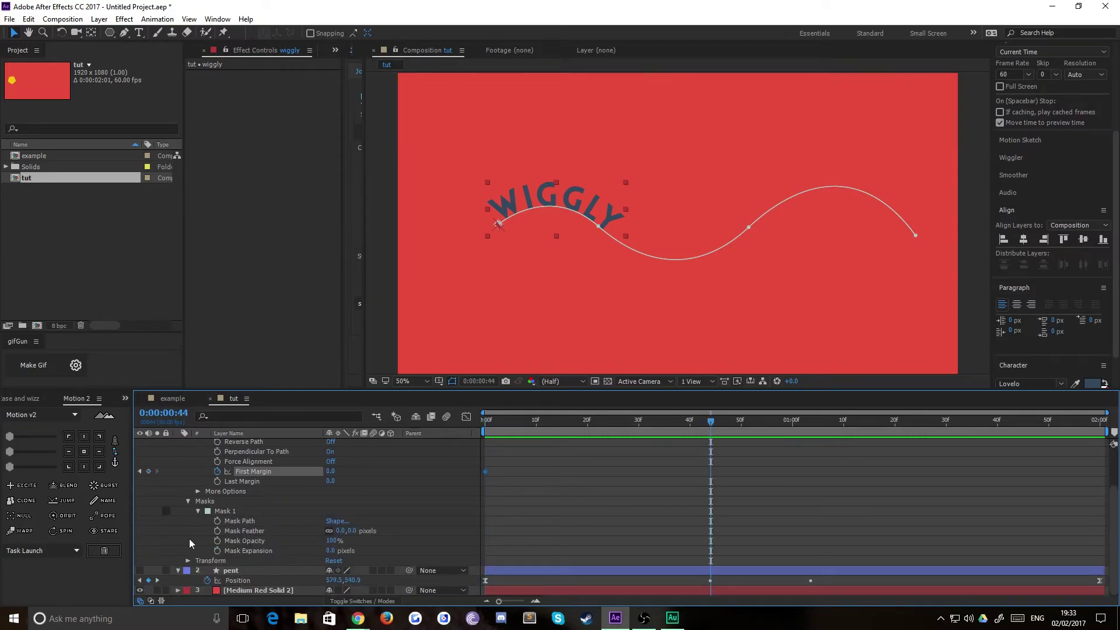
left_click(159, 581)
left_click(159, 581)
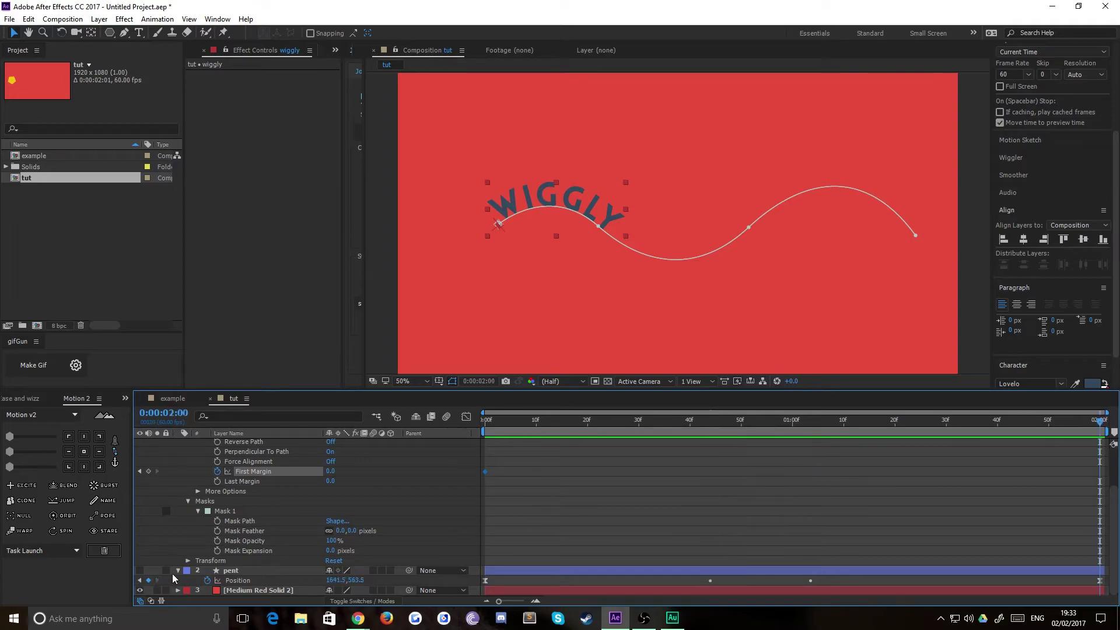
scroll(227, 526, "up", 3)
left_click_drag(329, 525, 922, 407)
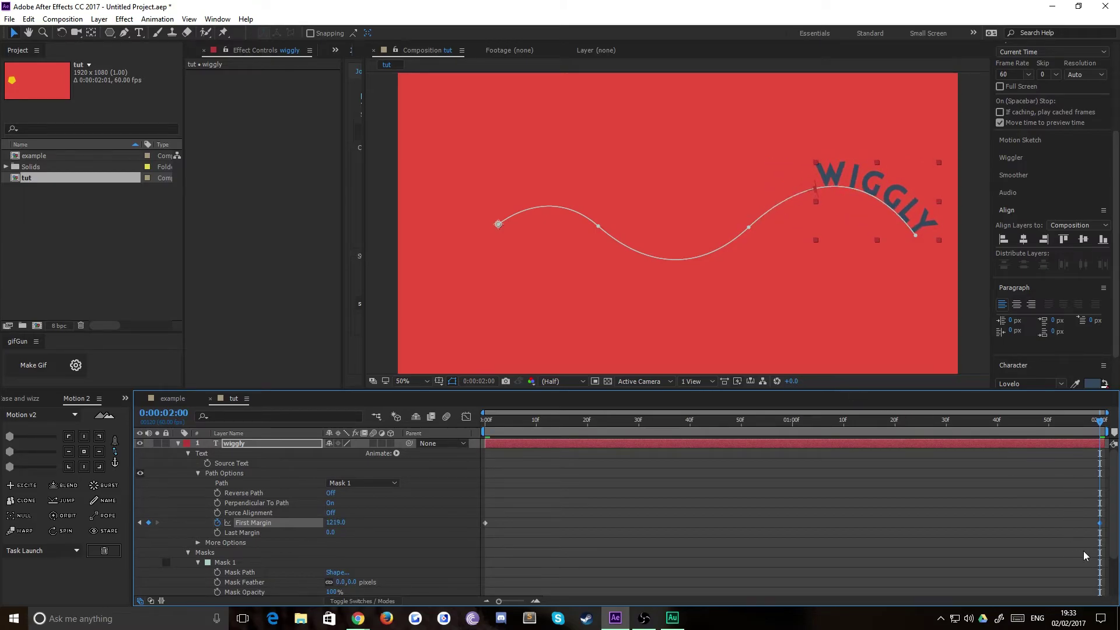
Ease the First Margin keyframes and preview WIGGLY travelling along the path from the start.
left_click_drag(1102, 545, 188, 480)
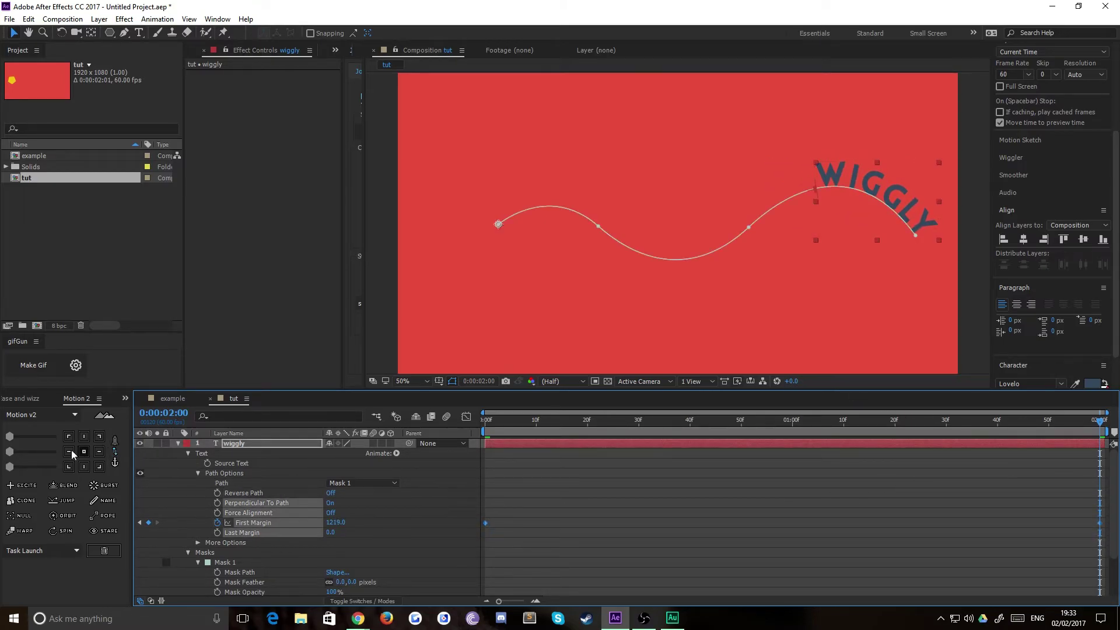
left_click(114, 452)
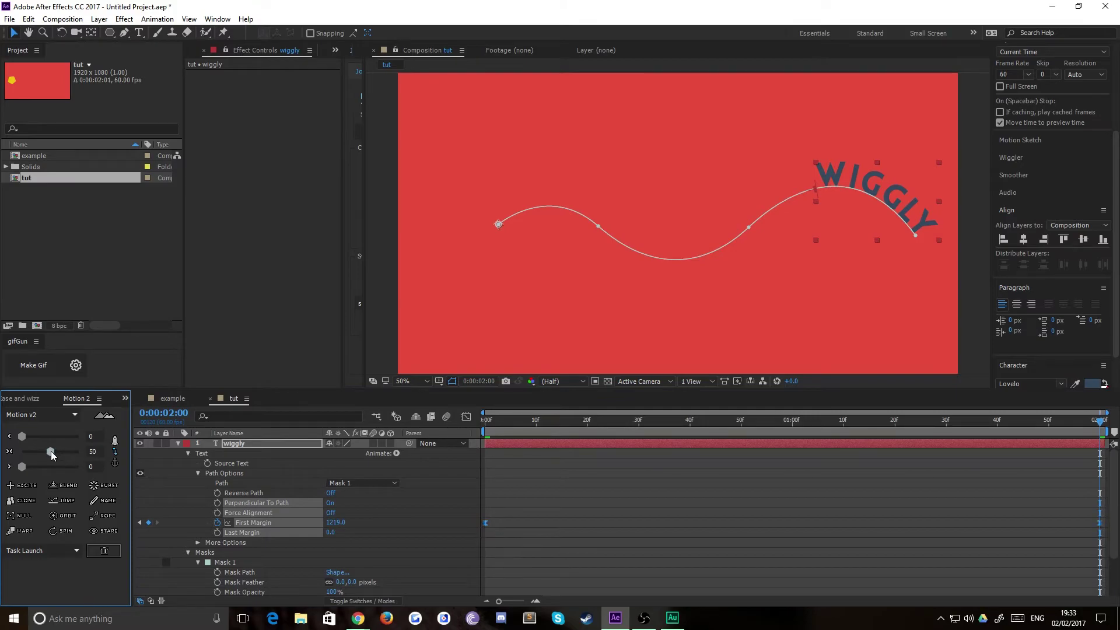
left_click_drag(494, 421, 459, 423)
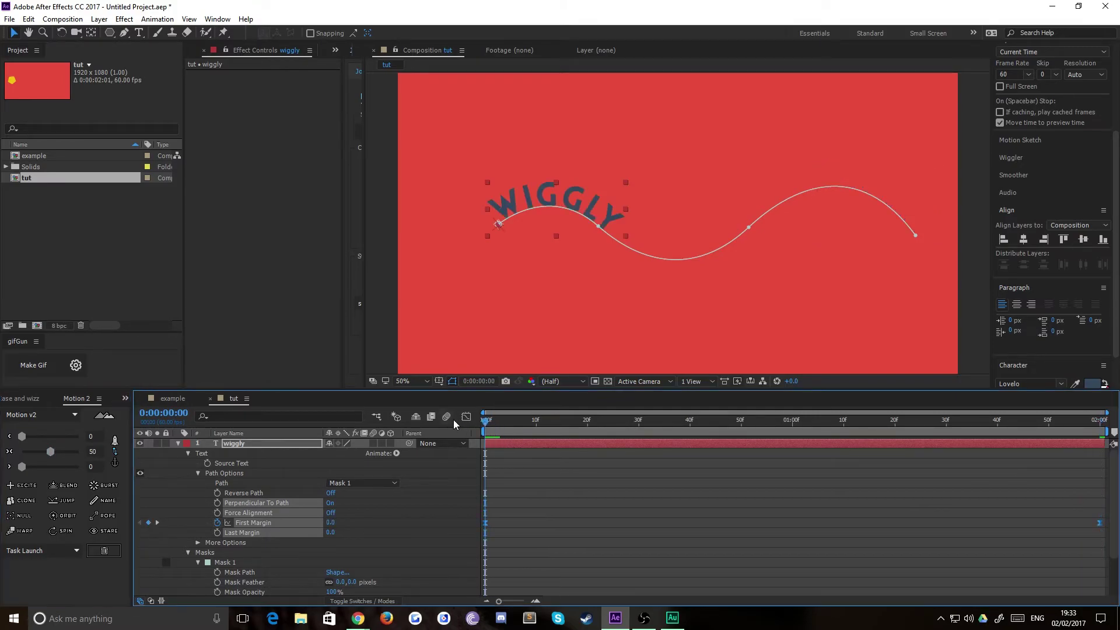
key("space")
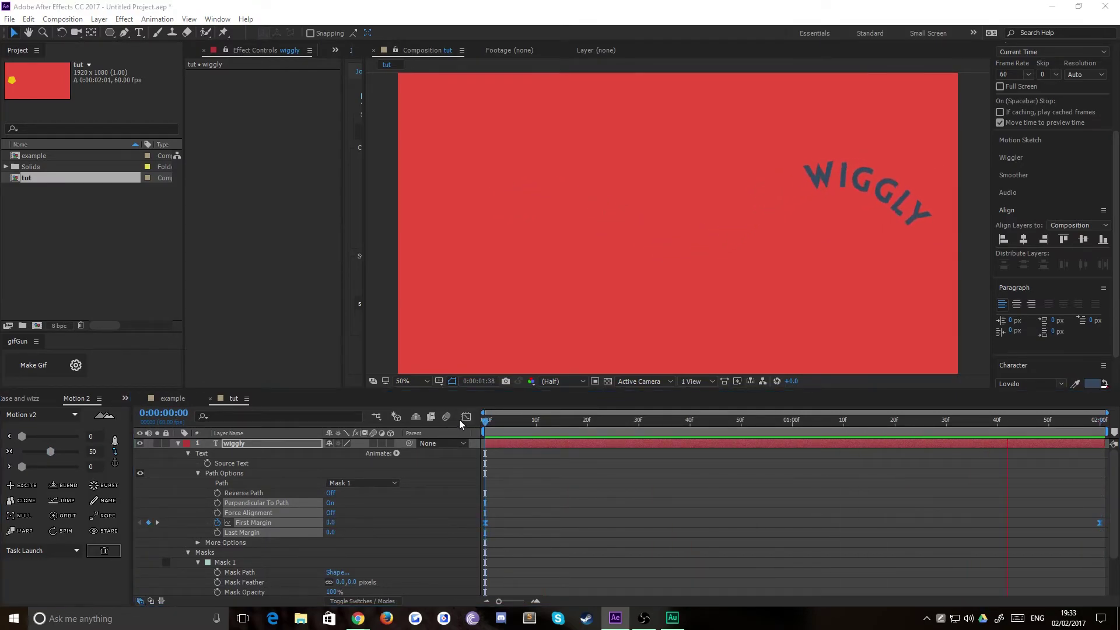
key("space")
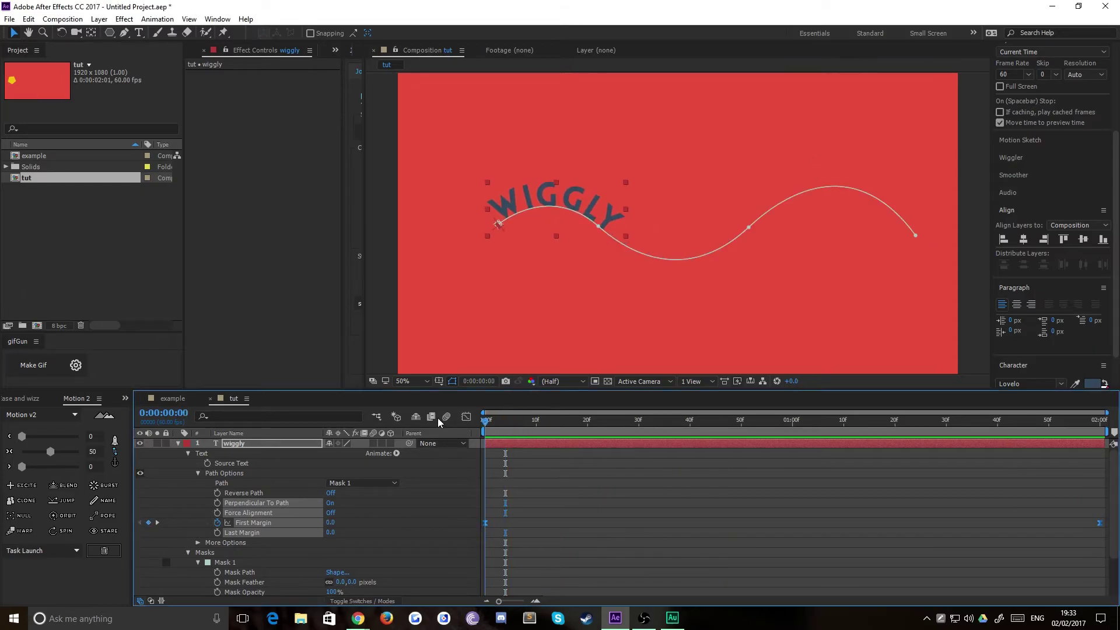
left_click(329, 494)
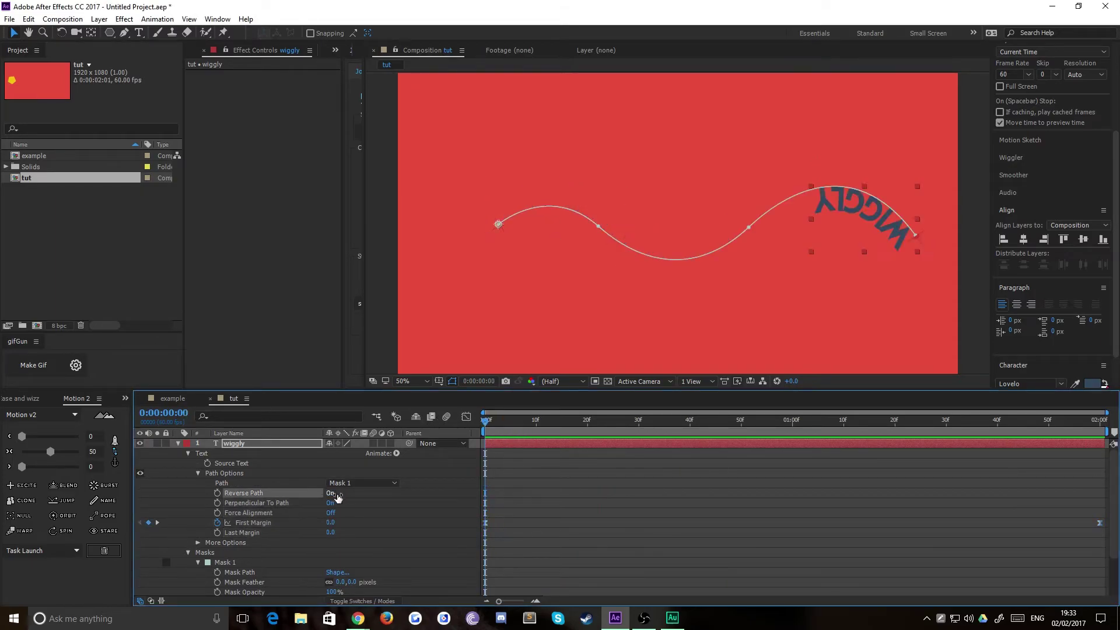
key("space")
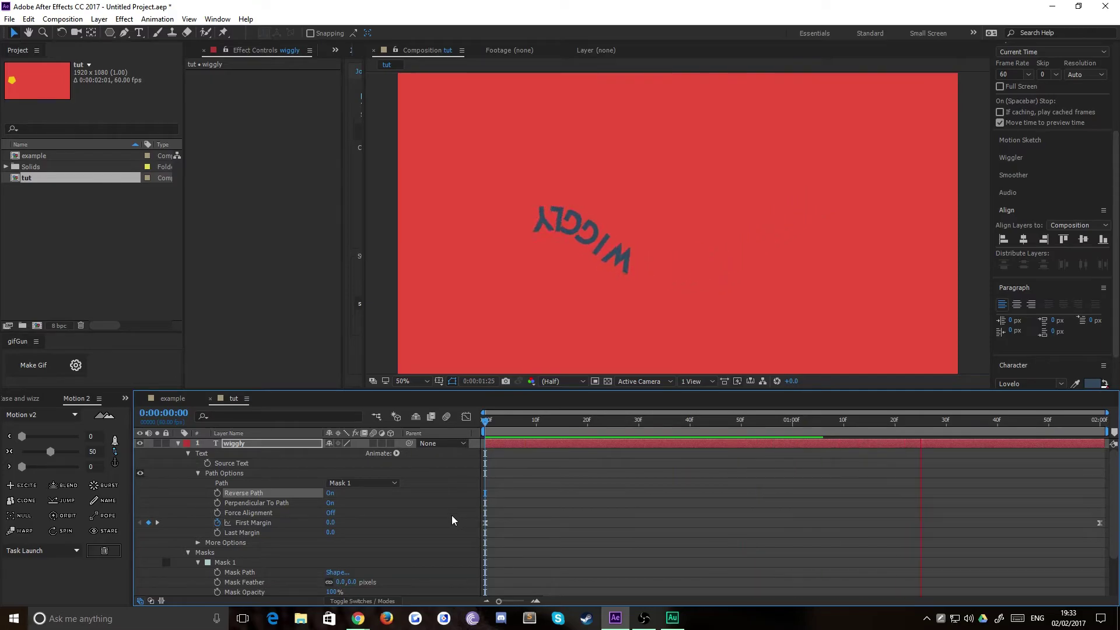
key("space")
left_click(332, 498)
left_click(331, 494)
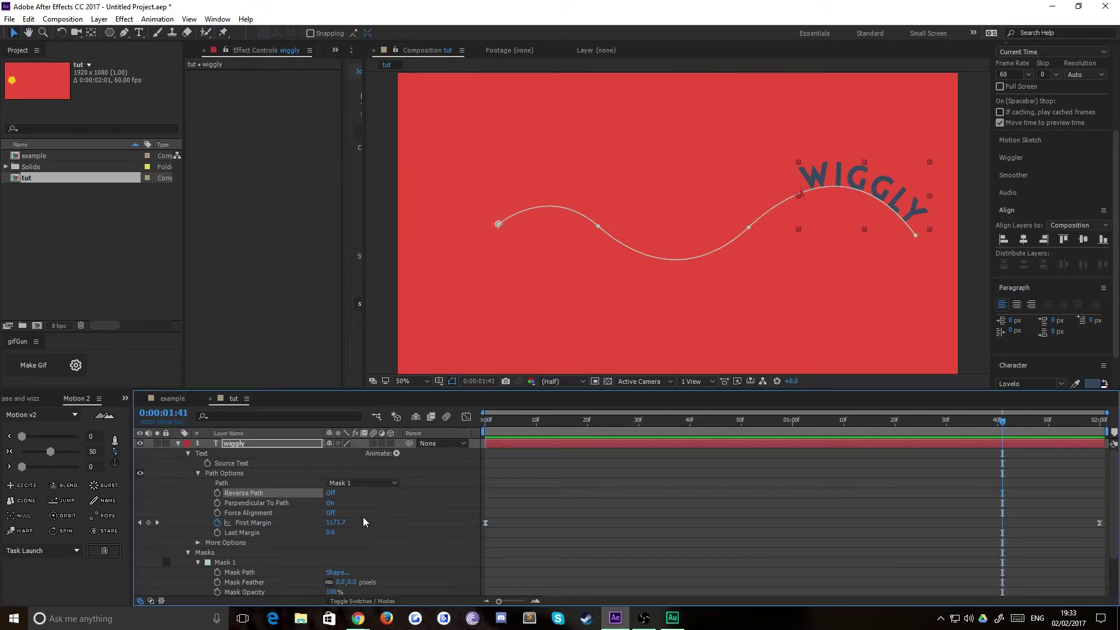
left_click_drag(493, 432, 485, 433)
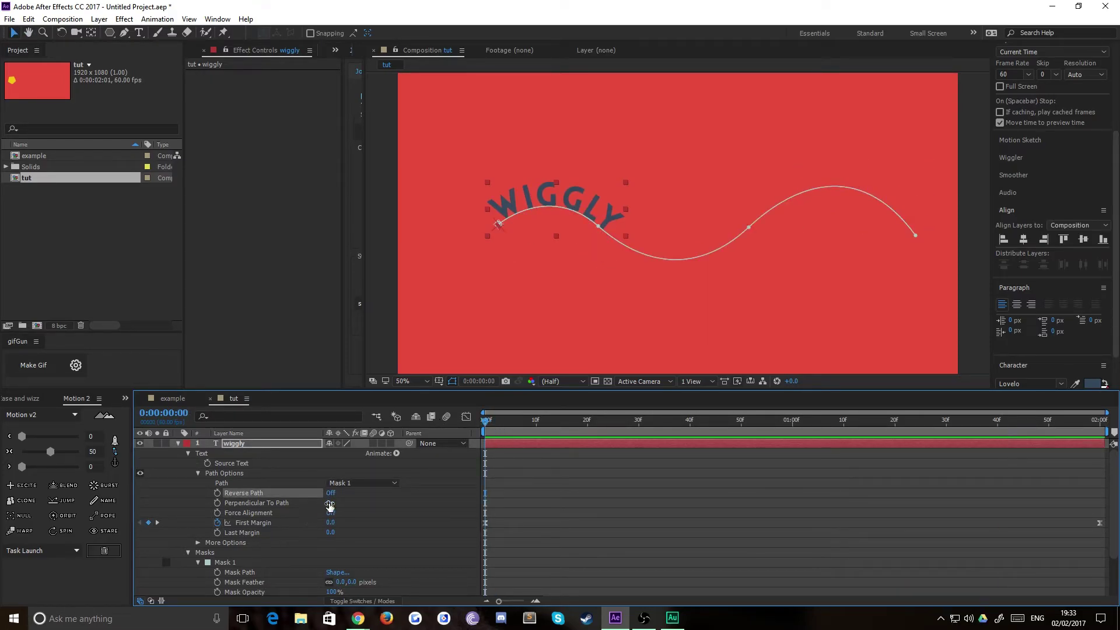
left_click(330, 504)
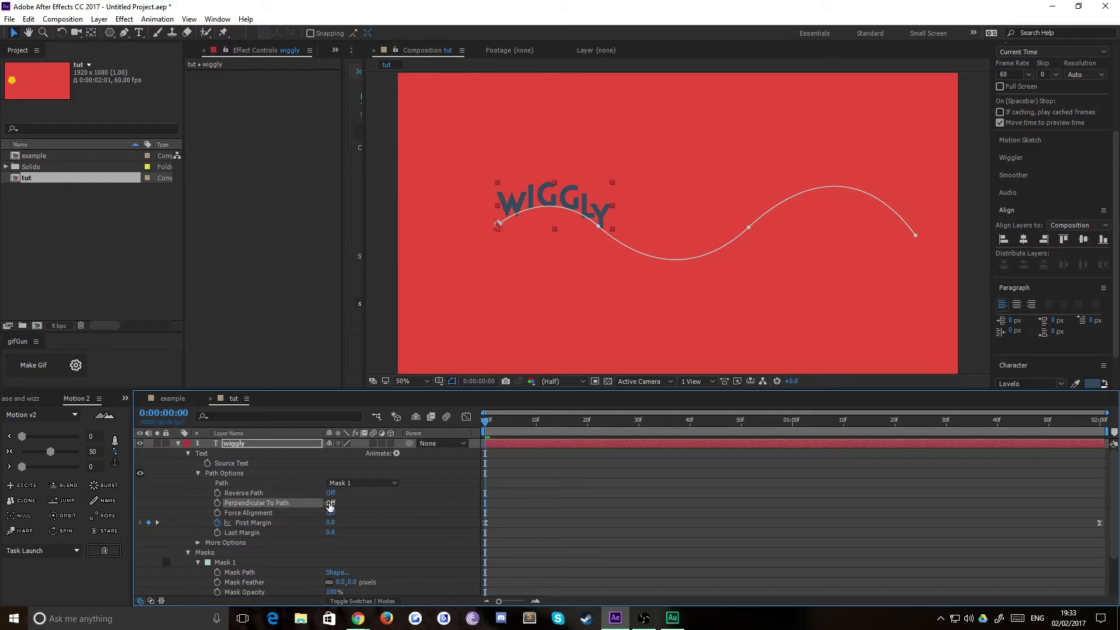
key("space")
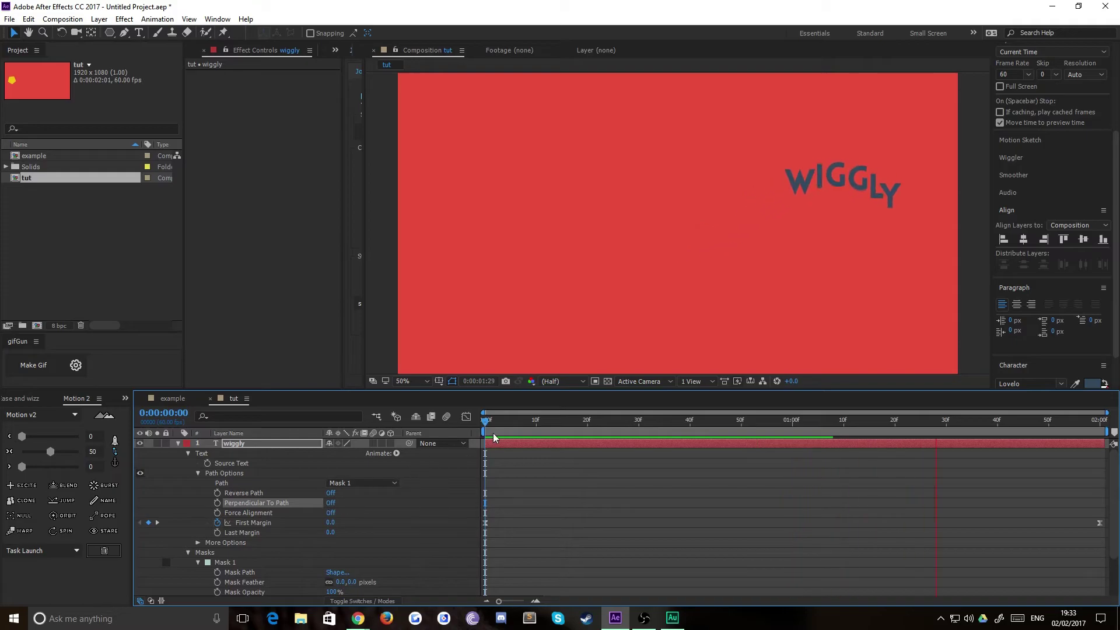
key("space")
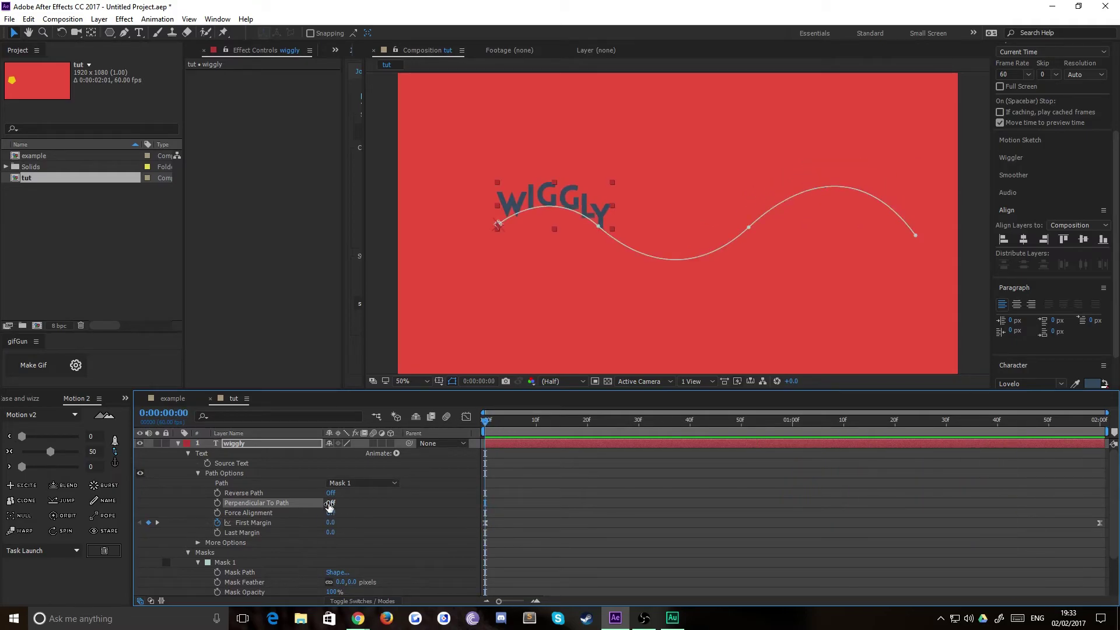
left_click(330, 503)
left_click(331, 513)
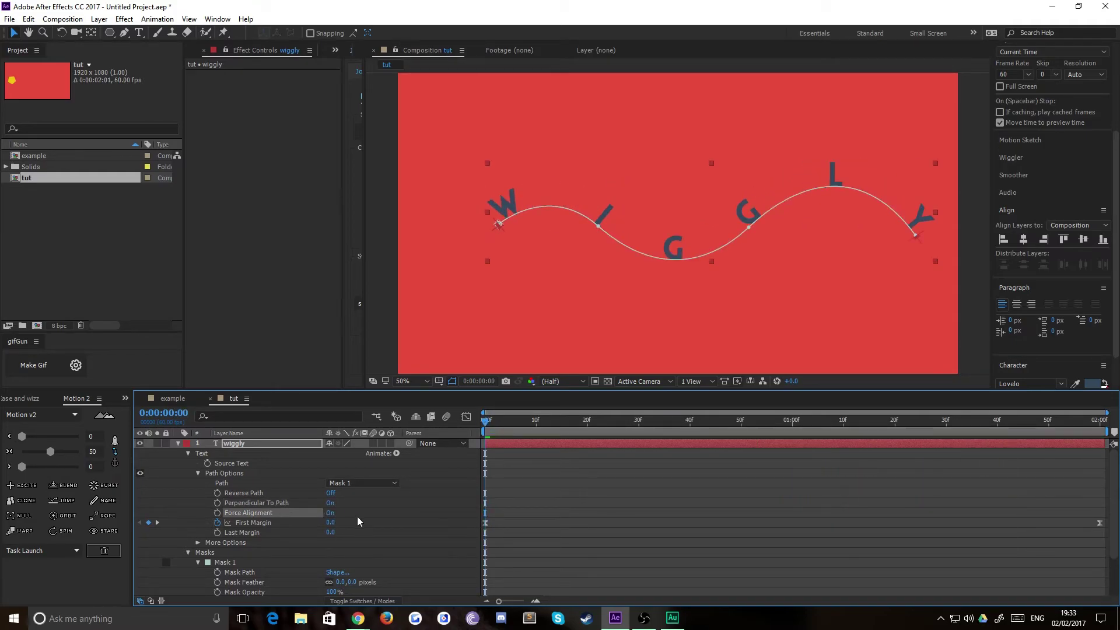
left_click_drag(492, 421, 425, 450)
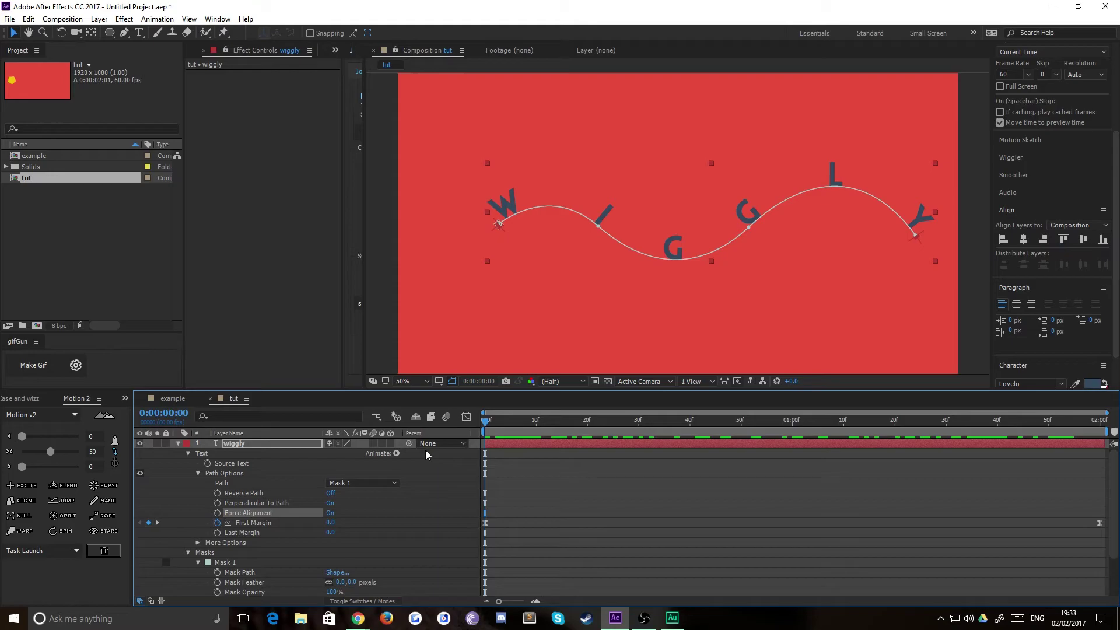
left_click(1100, 535)
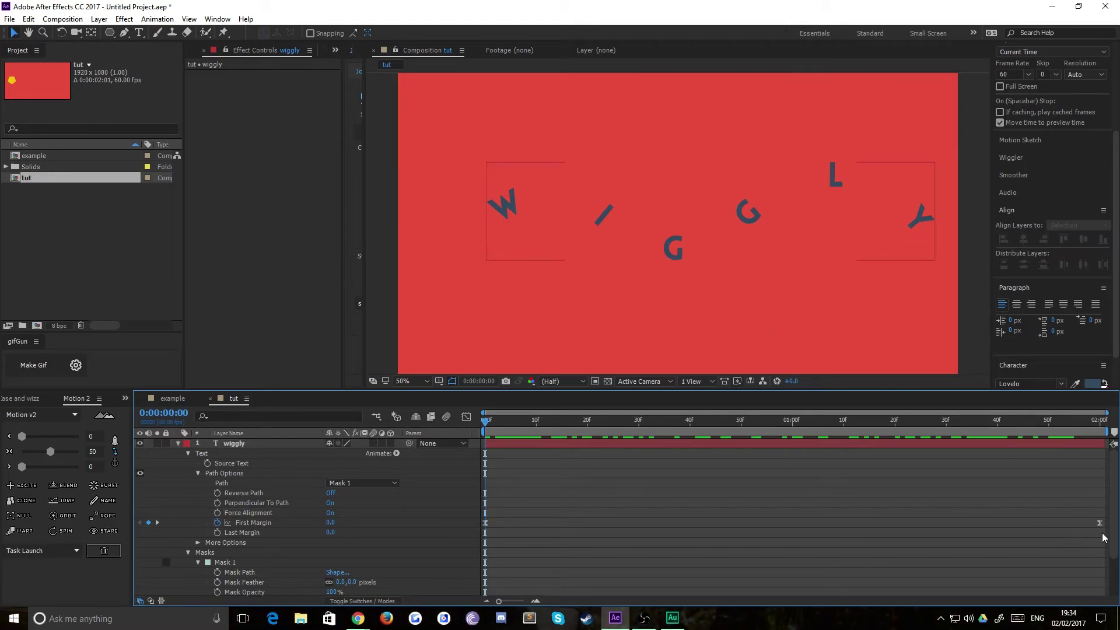
left_click(1099, 524)
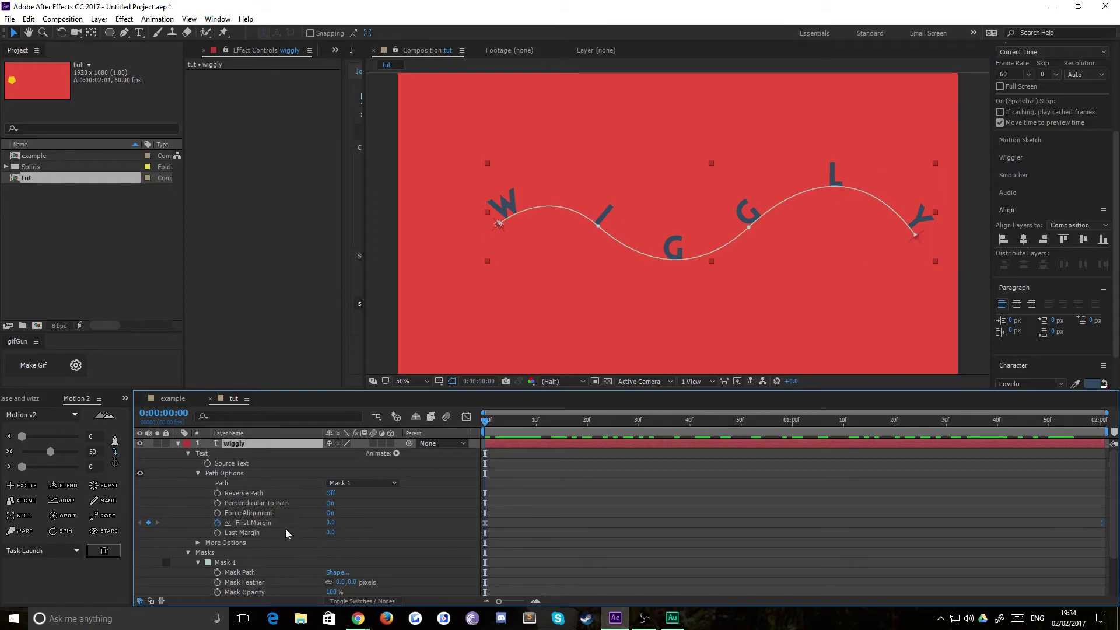
left_click_drag(330, 532, 44, 589)
key("ctrl+z")
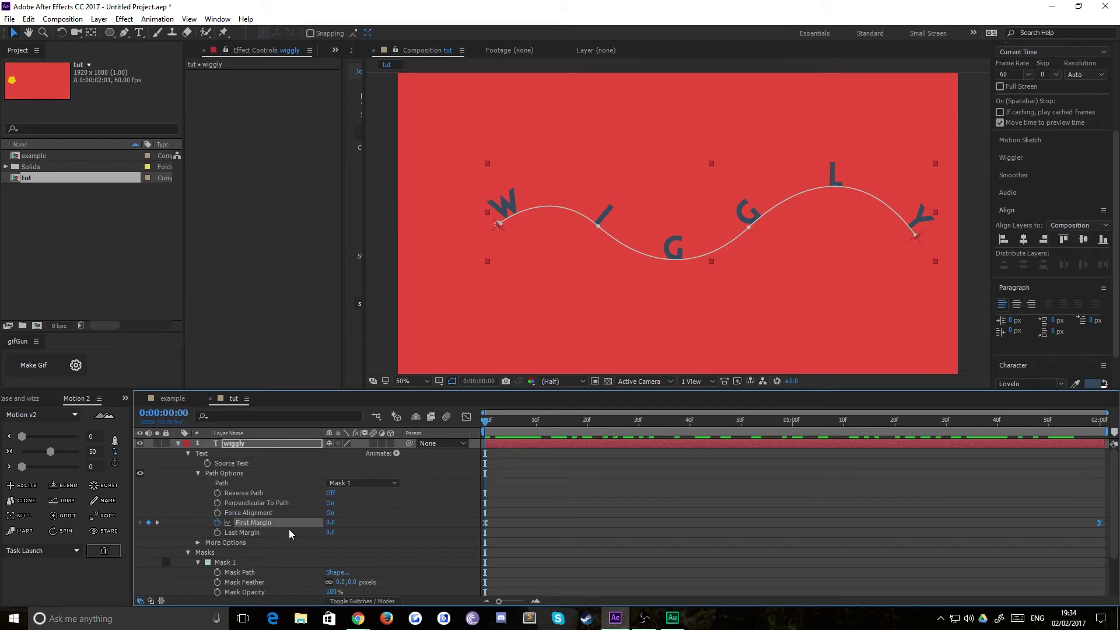
left_click(329, 513)
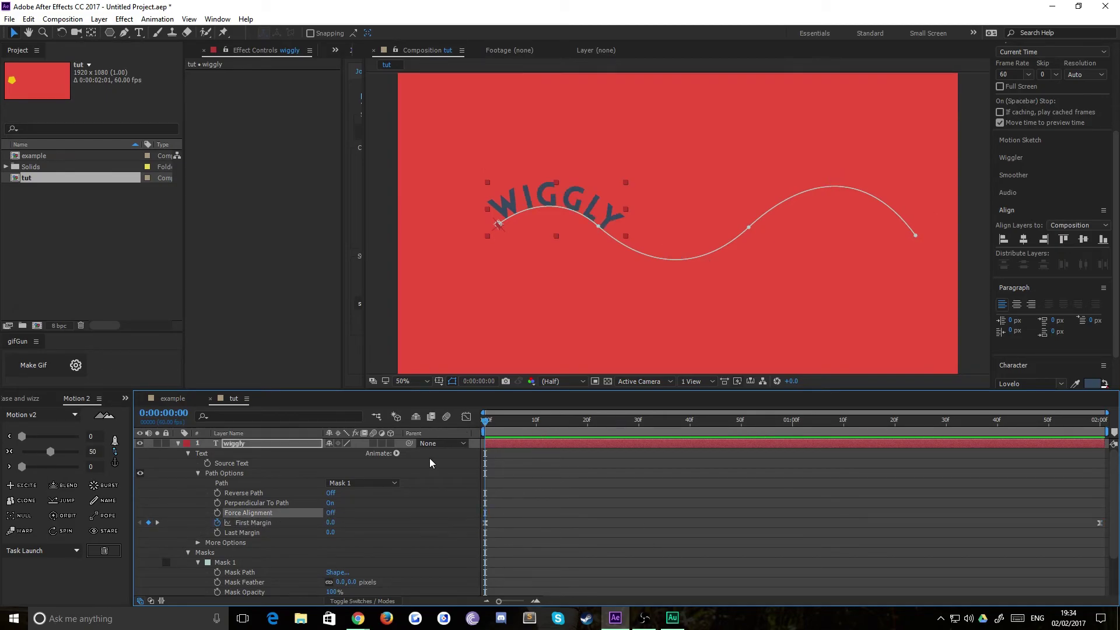
left_click(248, 445)
Make the pentagon visible and shift all its Position keyframes down and right with Shift+arrows.
key("u")
left_click_drag(517, 428, 926, 483)
key("Home")
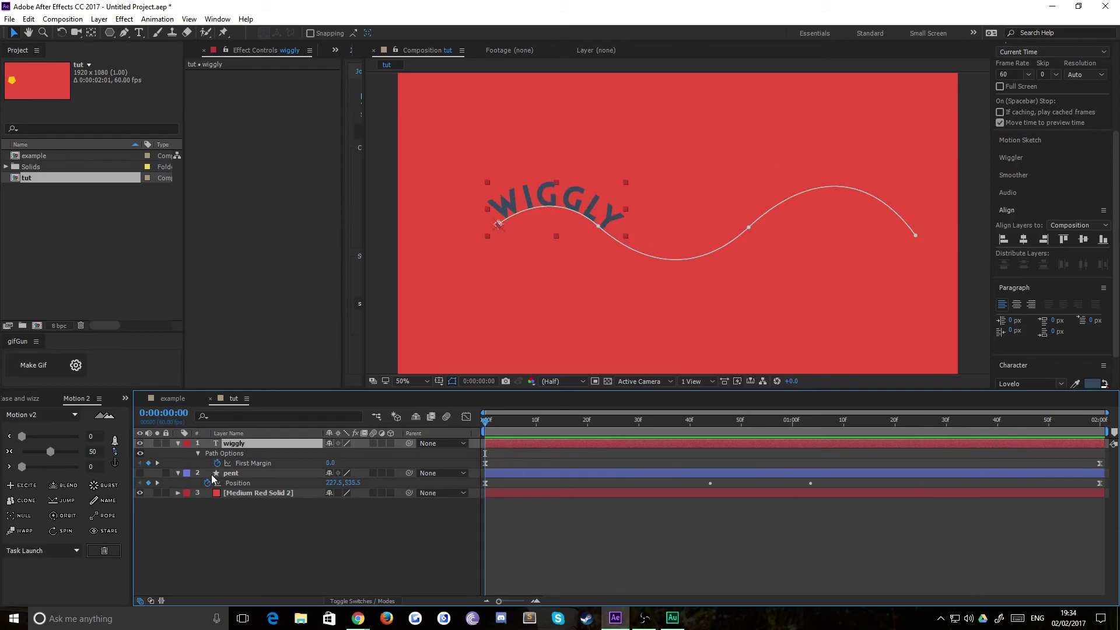
left_click(140, 473)
left_click(236, 473)
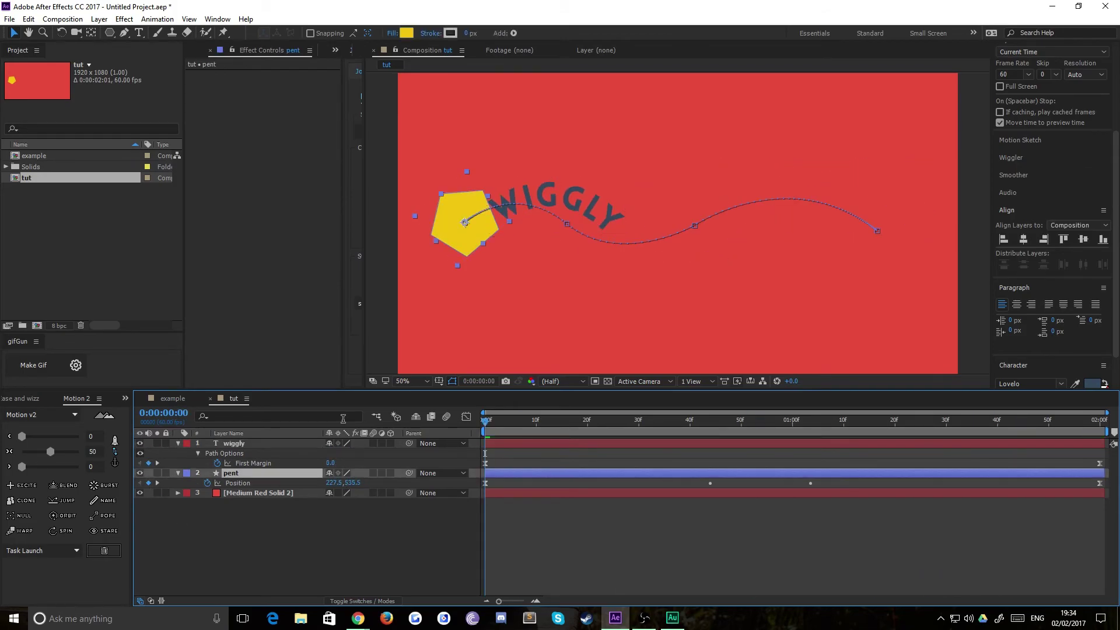
scroll(576, 282, "down", 3)
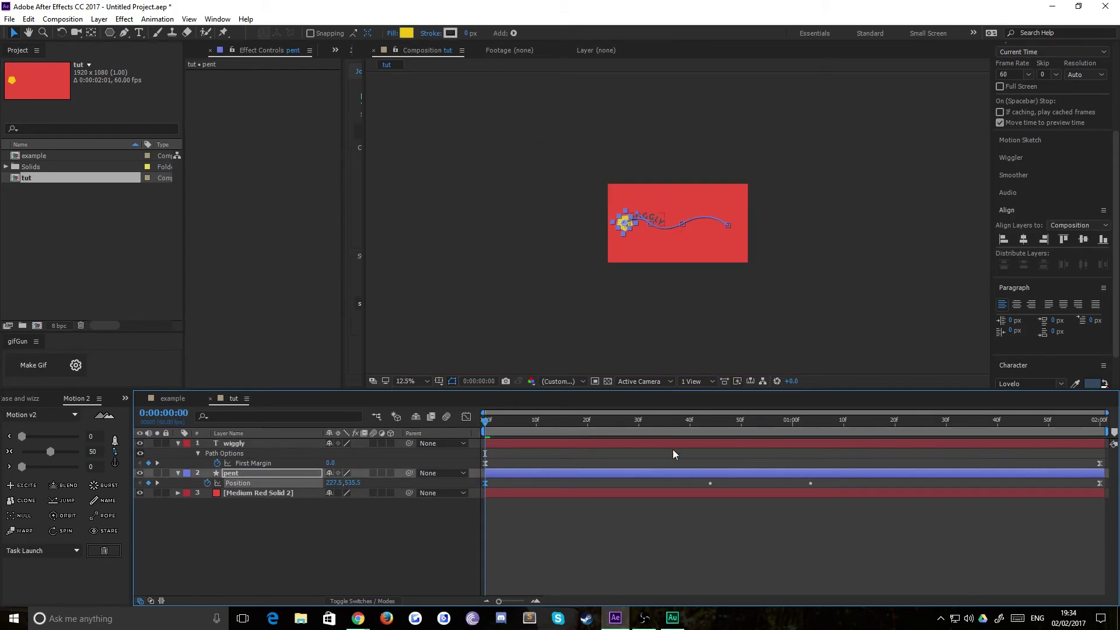
left_click_drag(1107, 514, 470, 484)
key("shift+Right")
key("shift+Down")
key("shift+Down")
key("shift+Down")
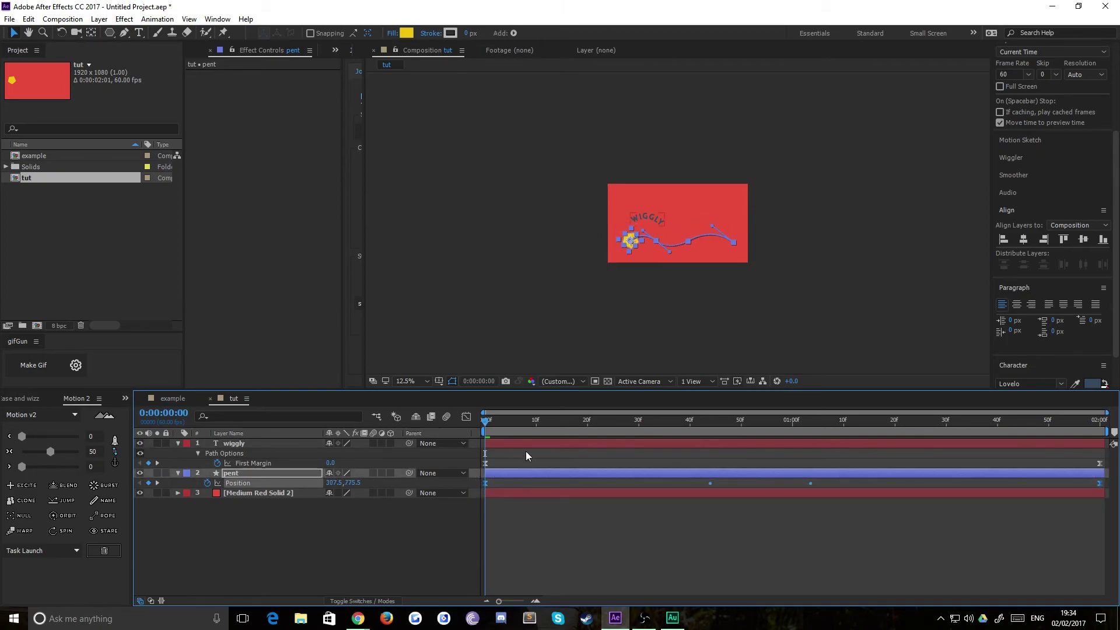
Nudge the WIGGLY path up and left, fit the comp in the viewer, and preview.
left_click_drag(488, 458, 1110, 470)
key("shift+Left")
key("shift+Up")
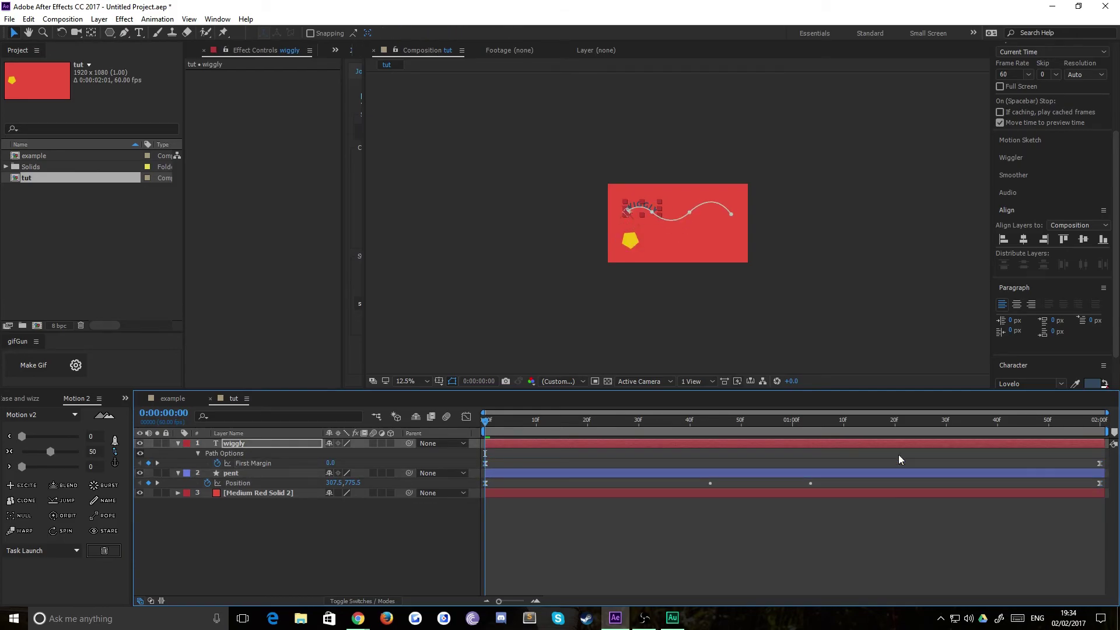
left_click(412, 381)
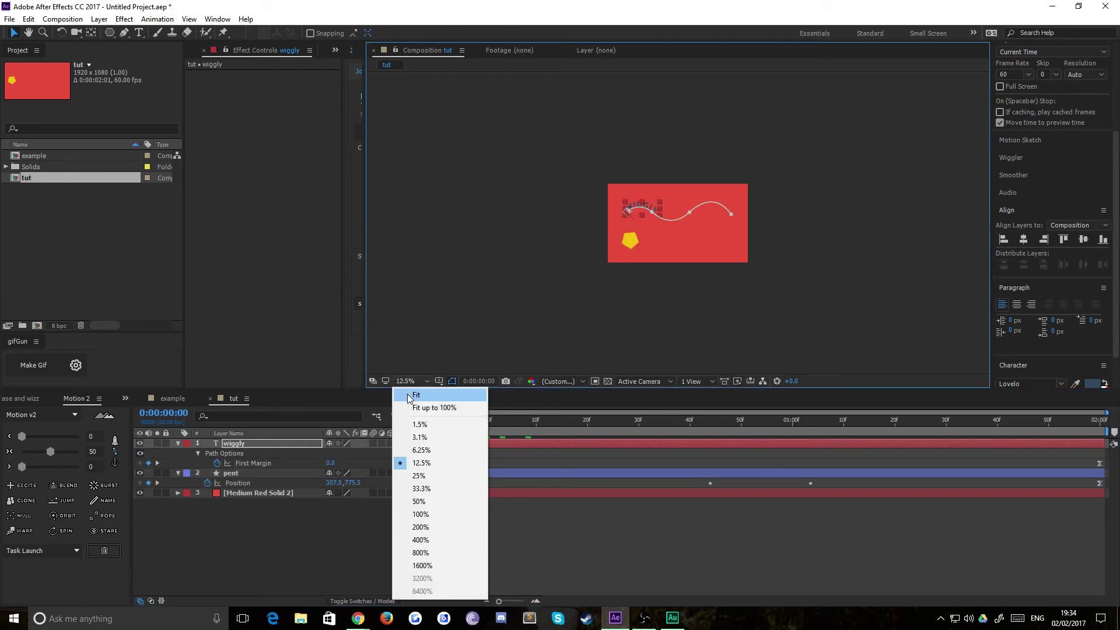
left_click(441, 397)
key("space")
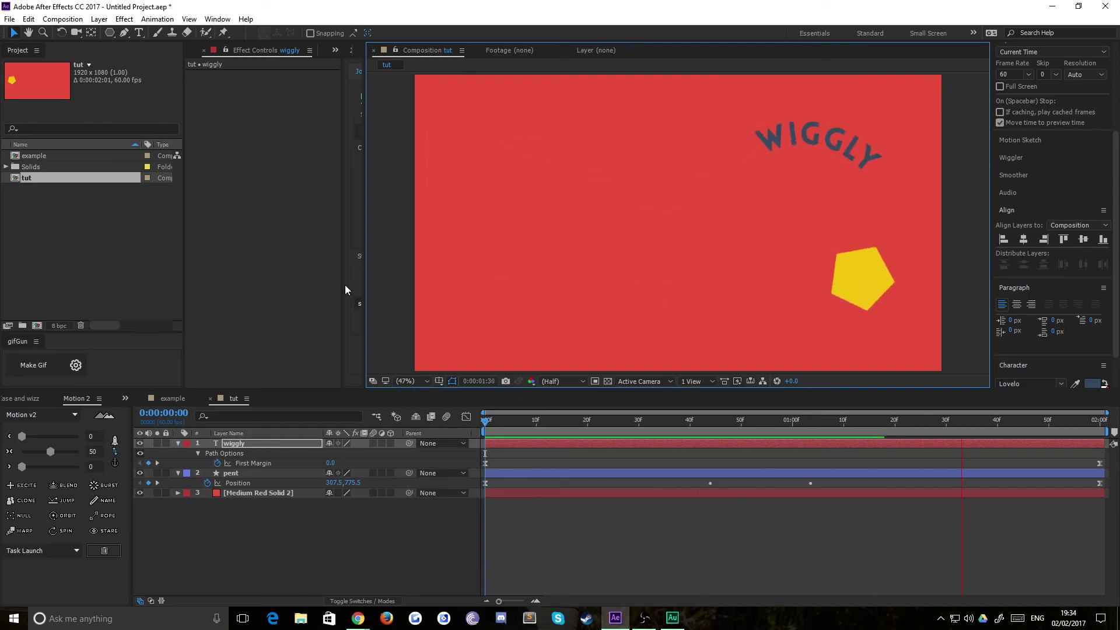